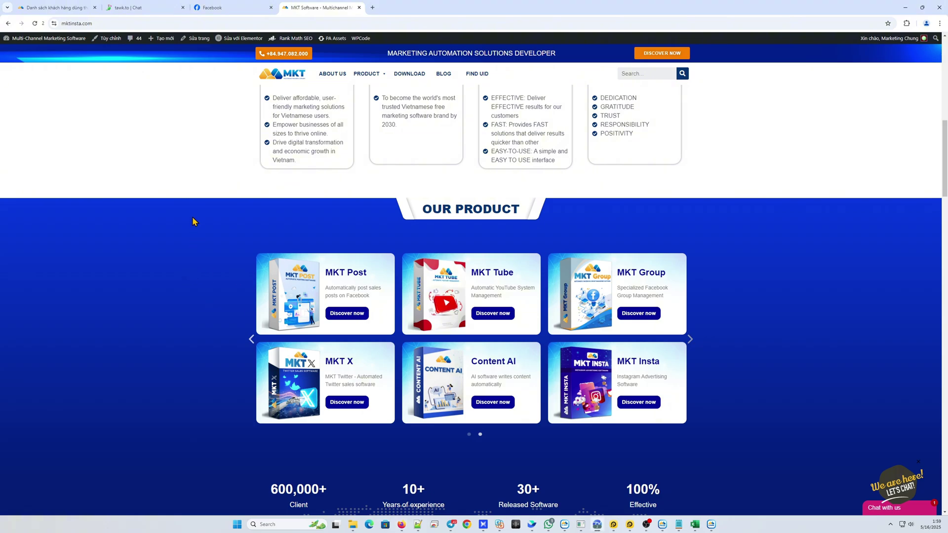
# Switch from the mktinsta.com page in Chrome to the MKT Insta Account List
pyautogui.click(662, 525)
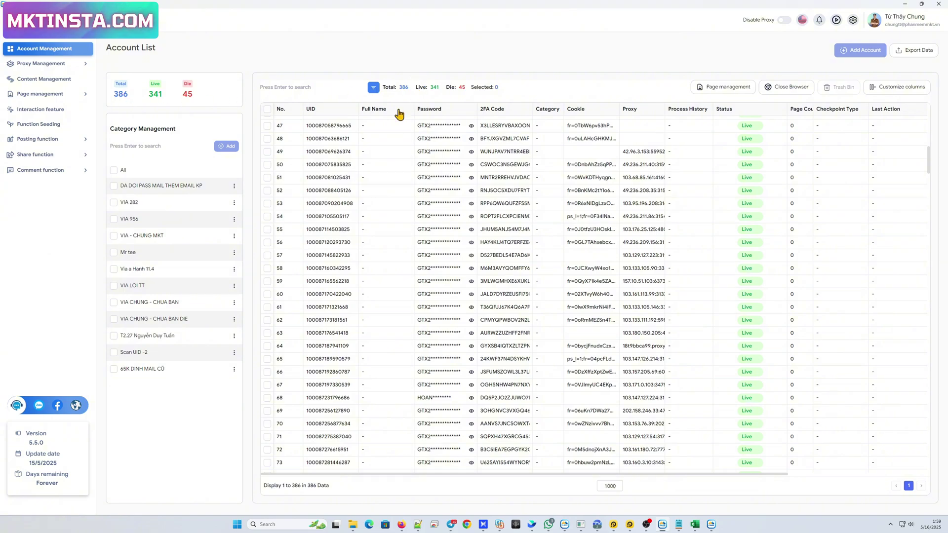
pyautogui.scroll(-4, 649, 192)
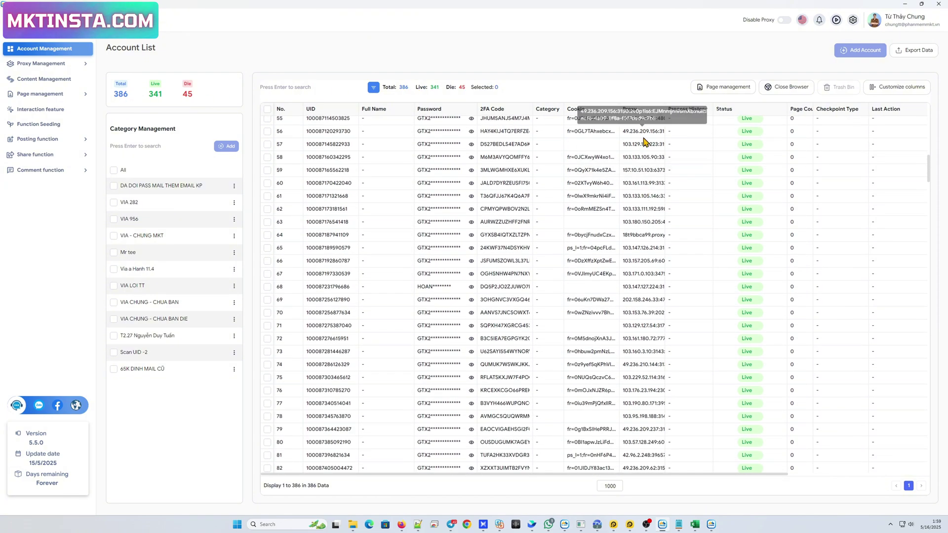
pyautogui.scroll(-2, 647, 219)
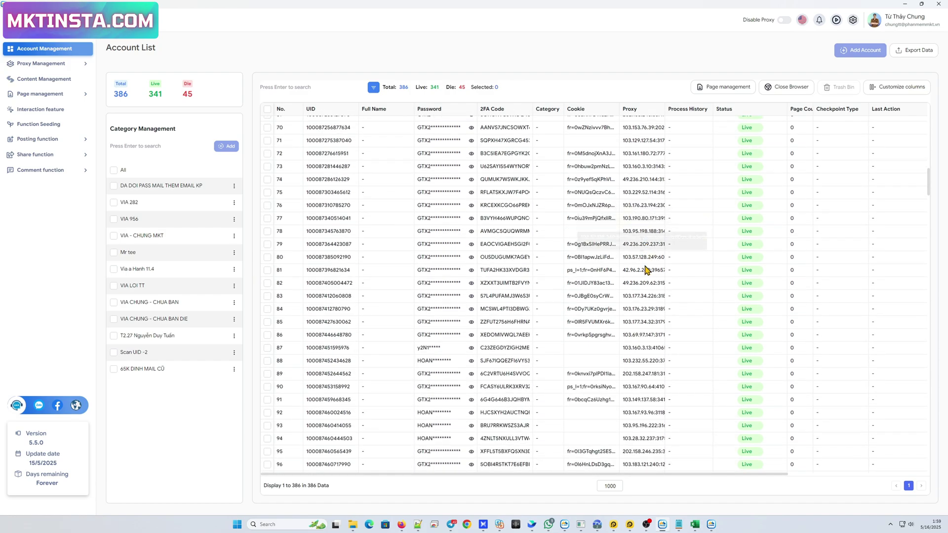
pyautogui.scroll(-4, 648, 266)
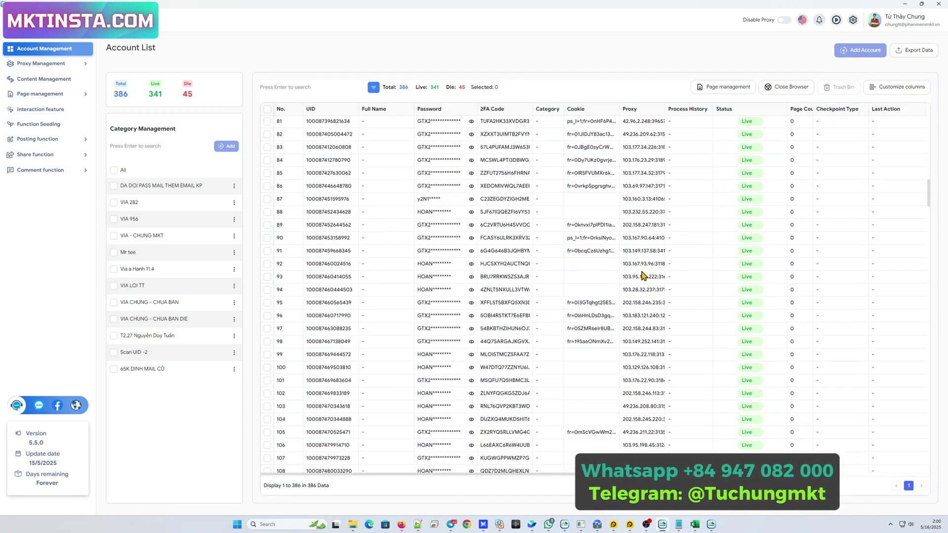
pyautogui.scroll(-1, 646, 272)
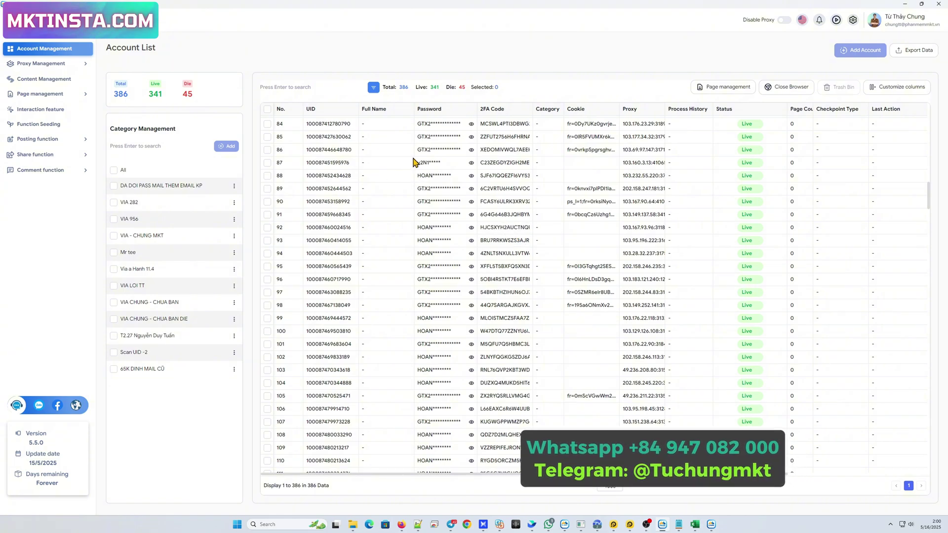
# In Create PageProfile, select all 14 VIA - CHUNG MKT accounts and take page names from a list
pyautogui.click(73, 96)
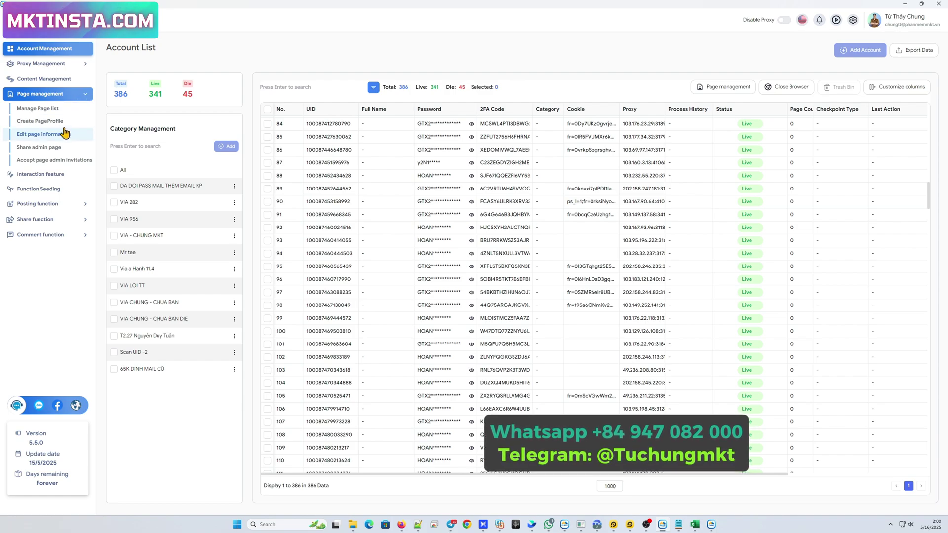
pyautogui.click(58, 123)
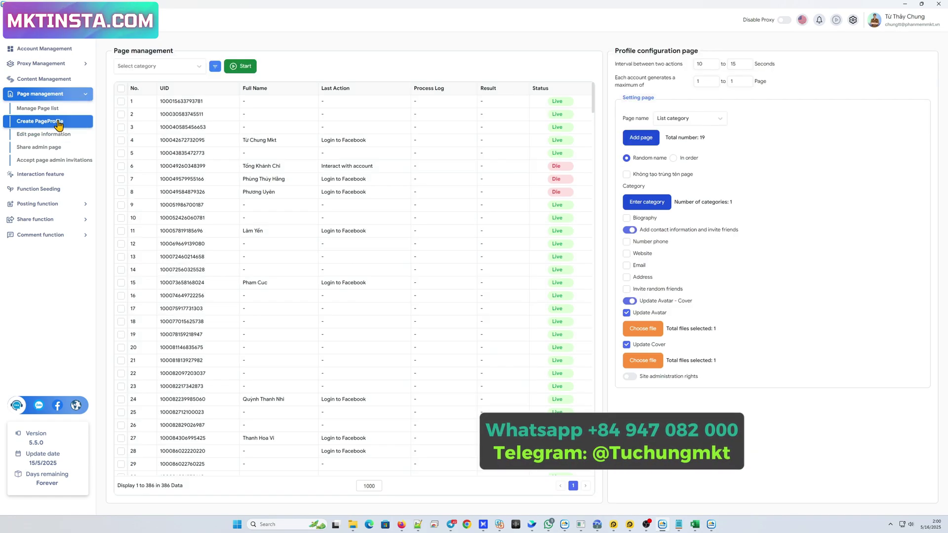
pyautogui.click(194, 69)
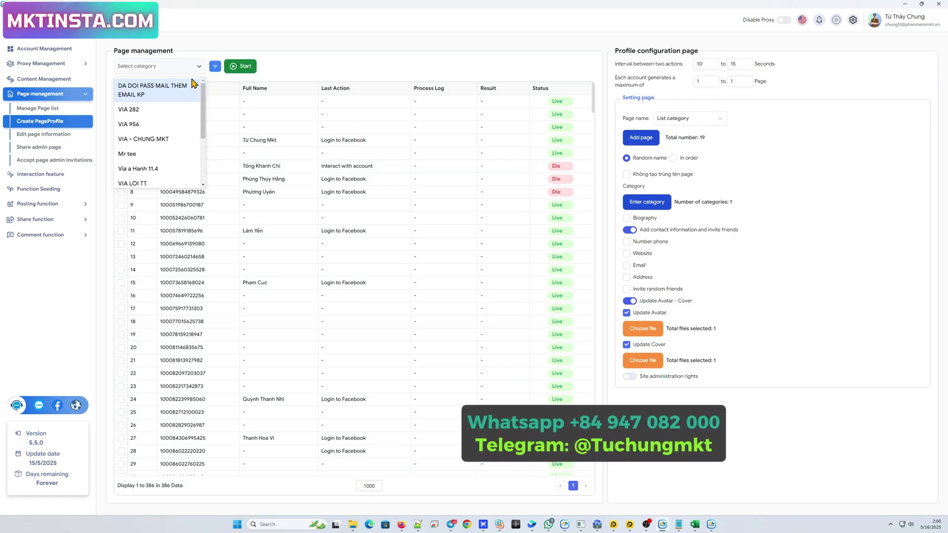
pyautogui.click(151, 142)
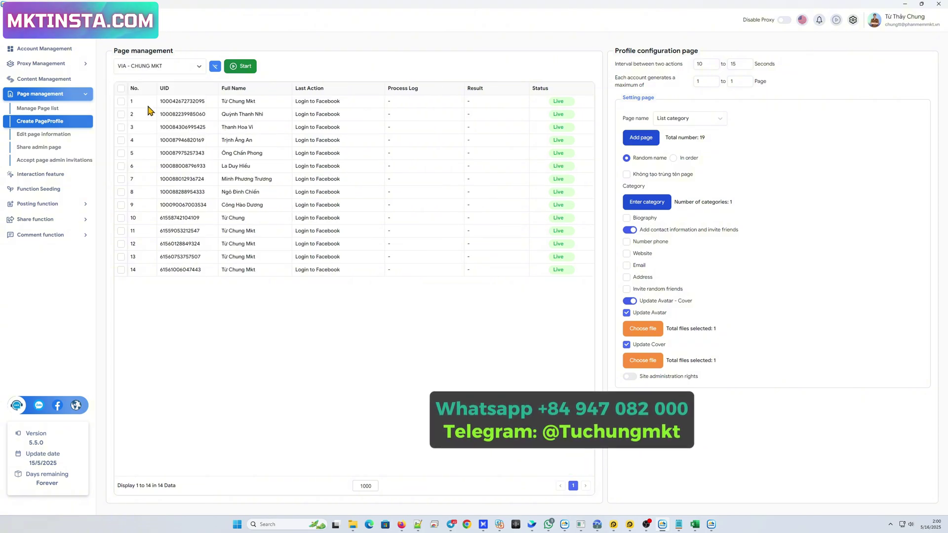
pyautogui.click(121, 89)
pyautogui.click(706, 120)
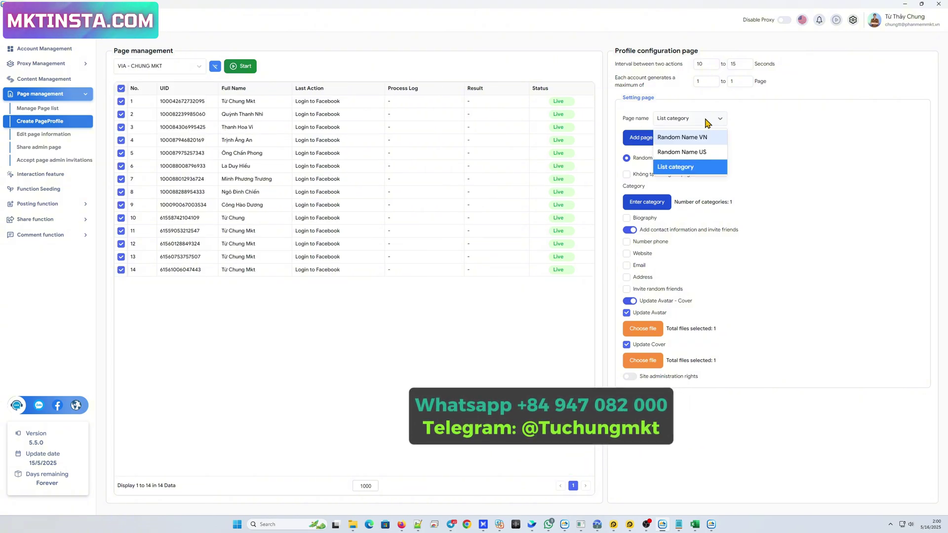
pyautogui.click(690, 169)
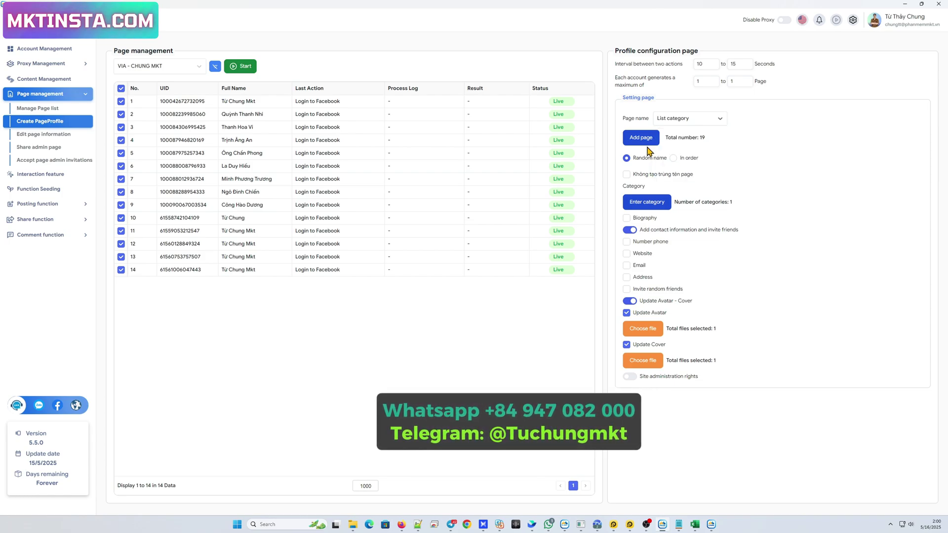
# Paste the Olivia's Corner page names from the notes into Add page, totalling 40 names
pyautogui.click(680, 525)
pyautogui.click(561, 176)
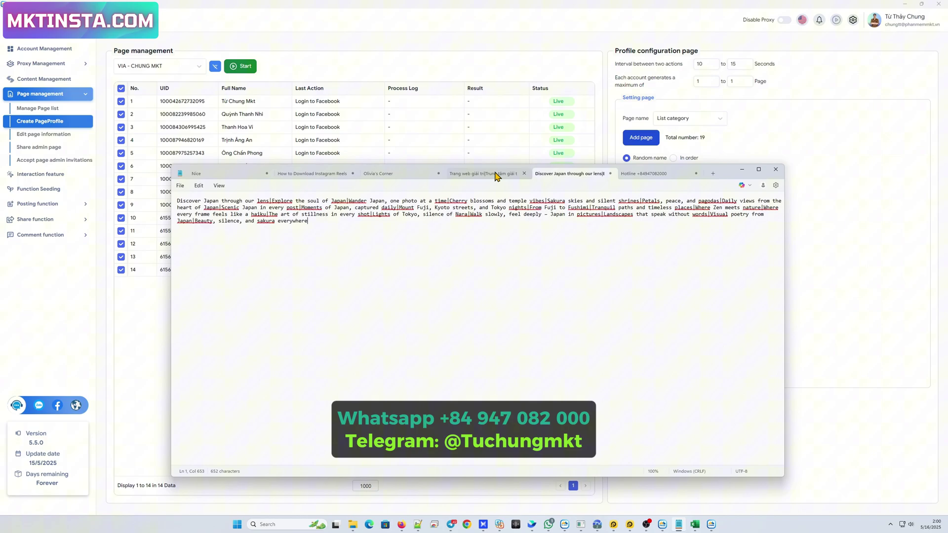
pyautogui.click(493, 176)
pyautogui.click(390, 175)
pyautogui.hotkey('ctrl', 'a')
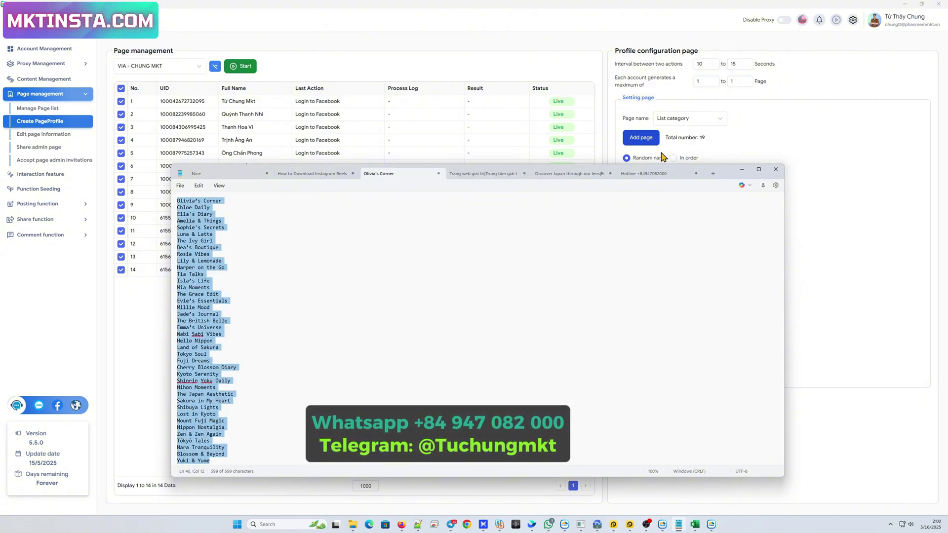
pyautogui.click(641, 138)
pyautogui.hotkey('ctrl', 'v')
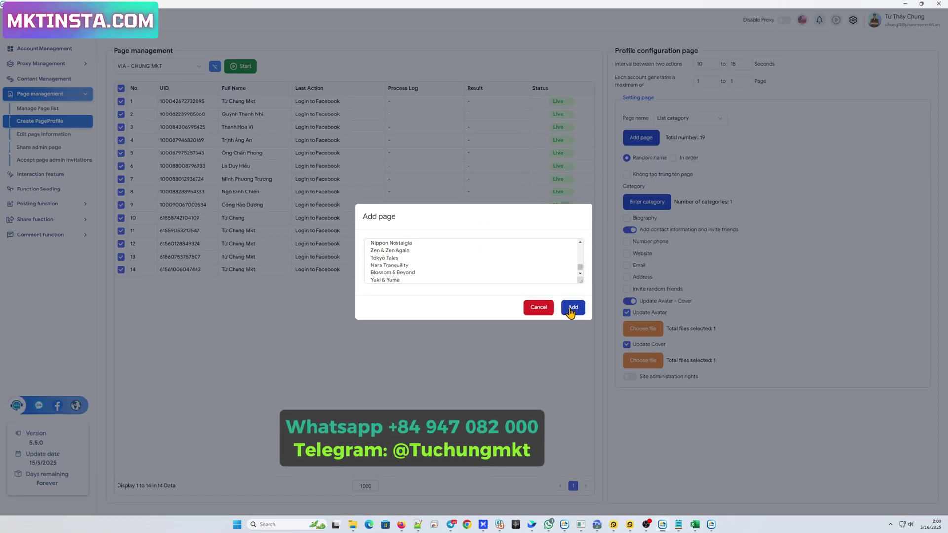
pyautogui.click(572, 311)
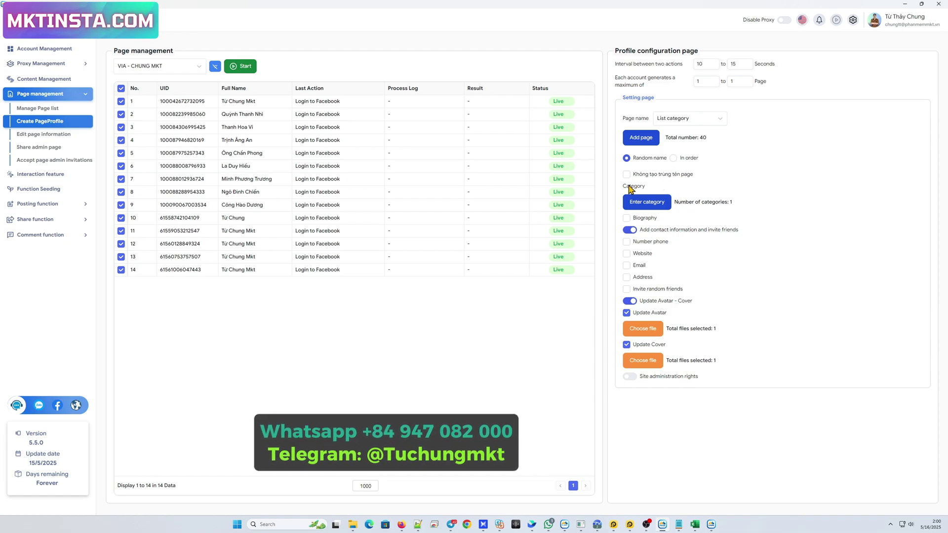
# Load the category line from the notes so the pages have three categories
pyautogui.click(647, 202)
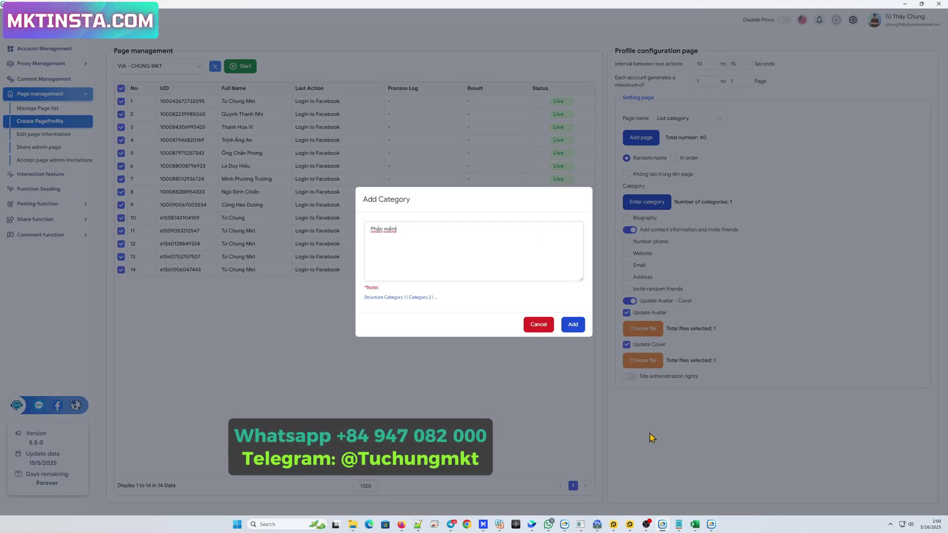
pyautogui.click(681, 530)
pyautogui.click(474, 174)
pyautogui.hotkey('ctrl', 'a')
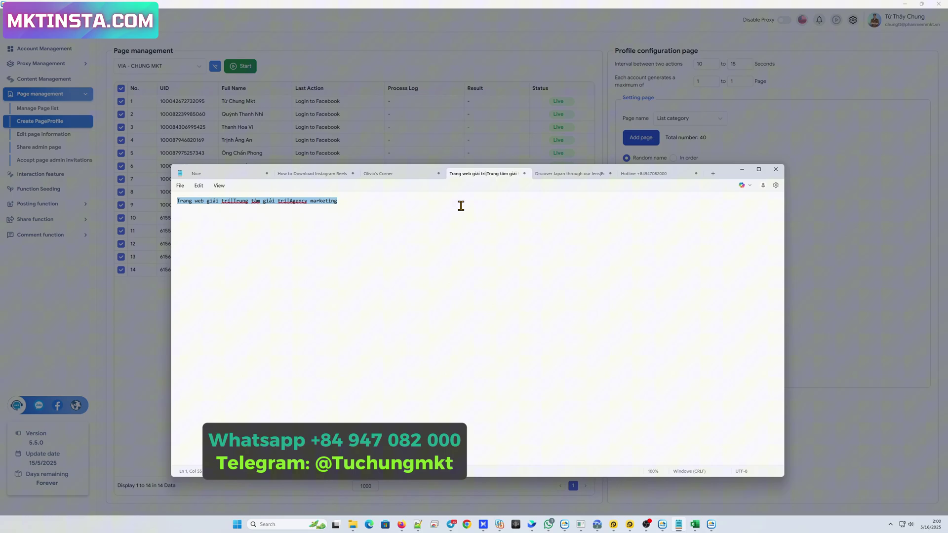
pyautogui.hotkey('alt', 'Tab')
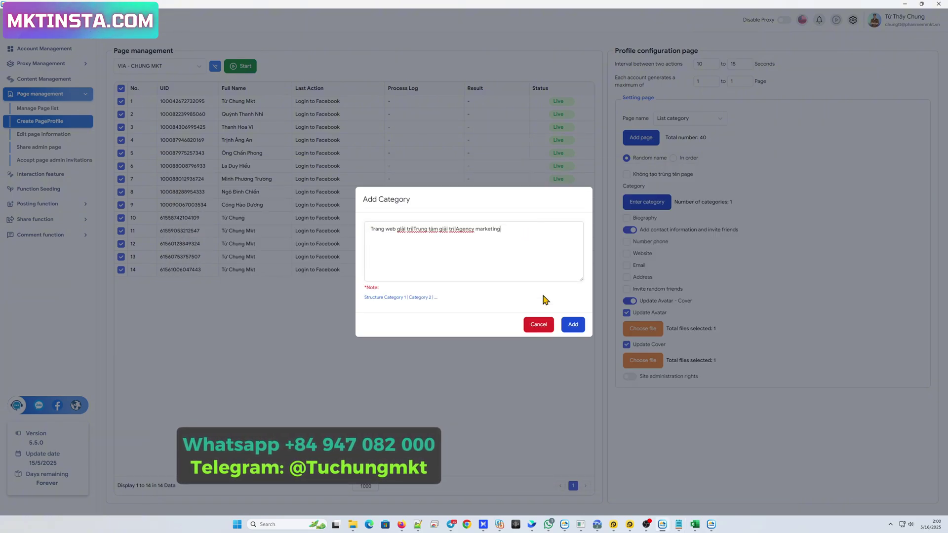
pyautogui.click(573, 326)
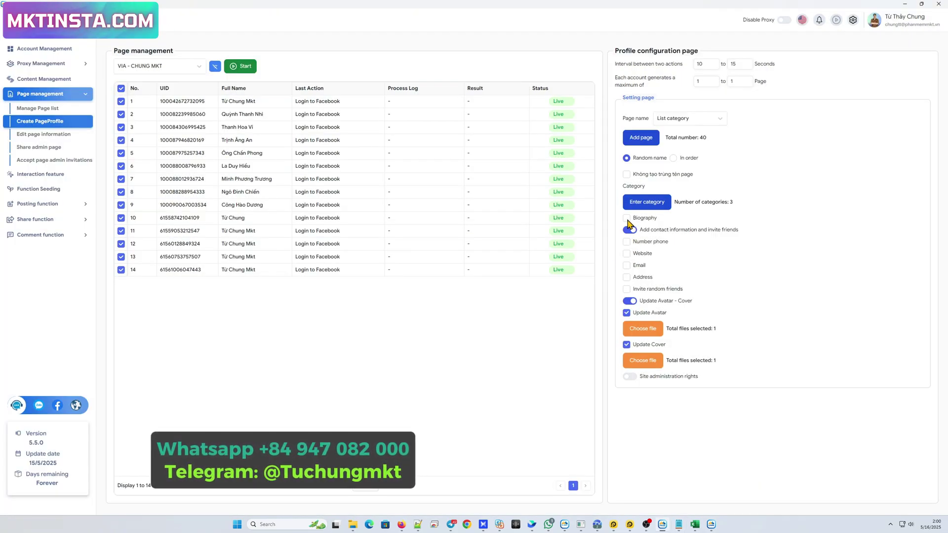
# Enable page bios with 20 entries from the Discover Japan note, and enable a phone number
pyautogui.click(627, 219)
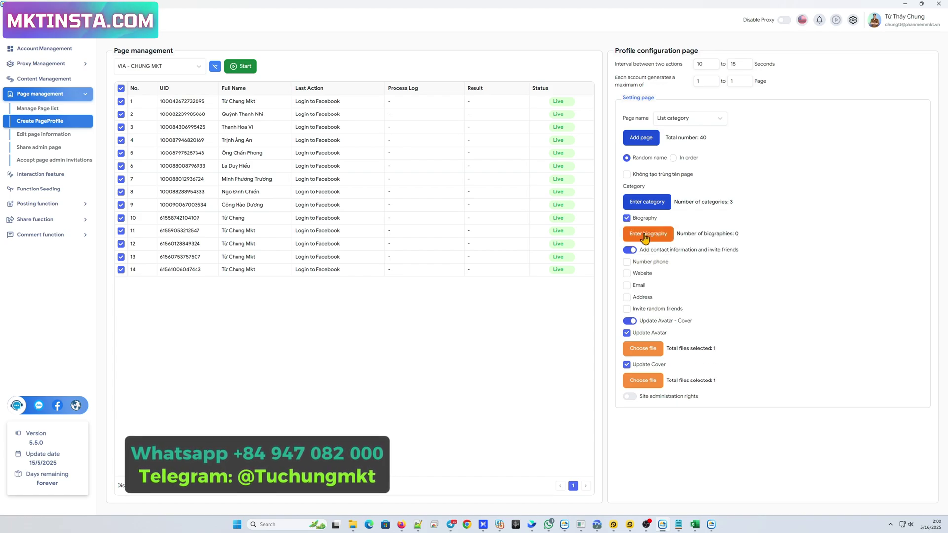
pyautogui.click(645, 237)
pyautogui.click(680, 524)
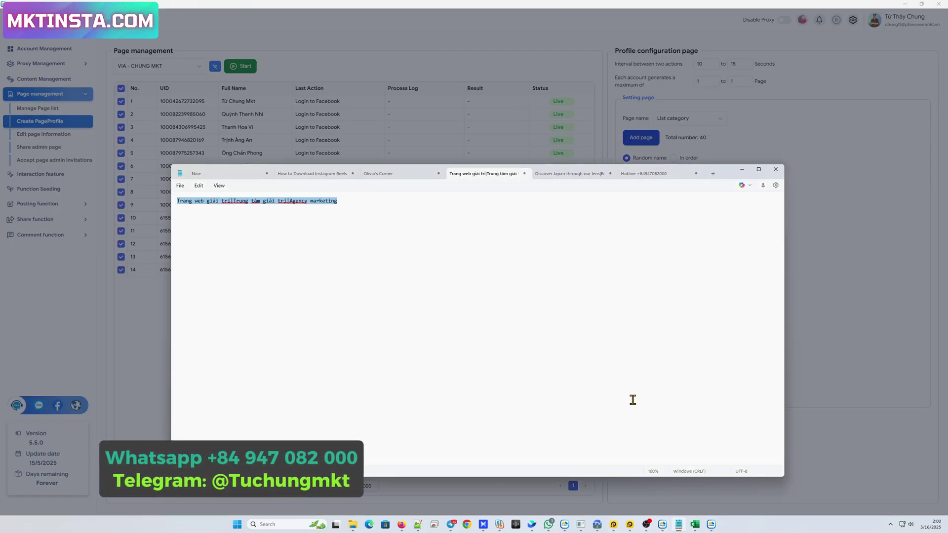
pyautogui.click(563, 174)
pyautogui.hotkey('ctrl', 'a')
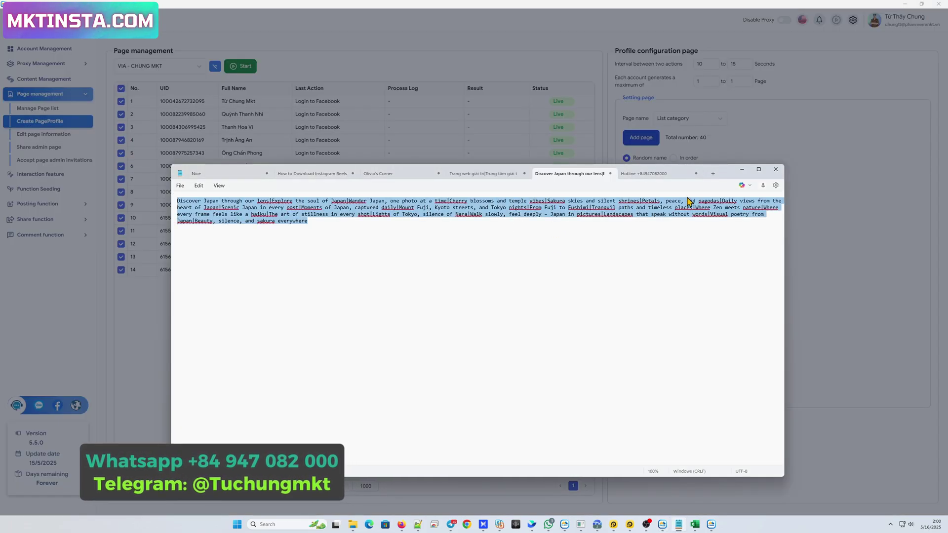
pyautogui.click(742, 170)
pyautogui.hotkey('ctrl', 'v')
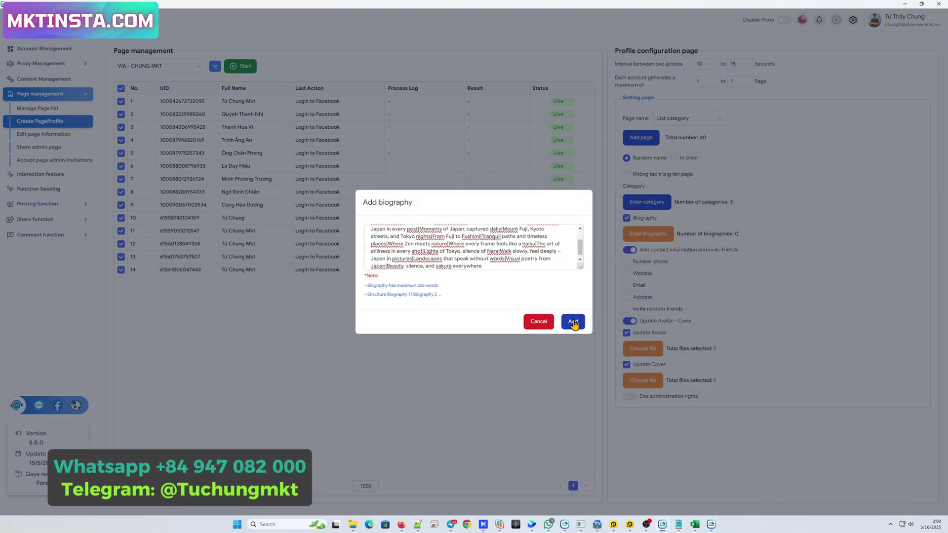
pyautogui.click(573, 321)
pyautogui.click(628, 265)
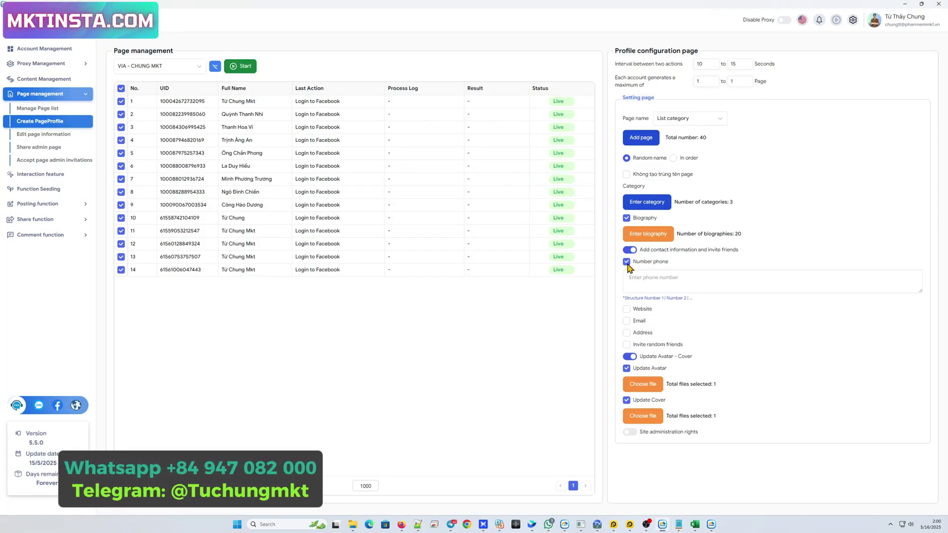
# Include website and e-mail in the contact details, with the Hotline notes placed beside the form
pyautogui.click(628, 310)
pyautogui.click(627, 357)
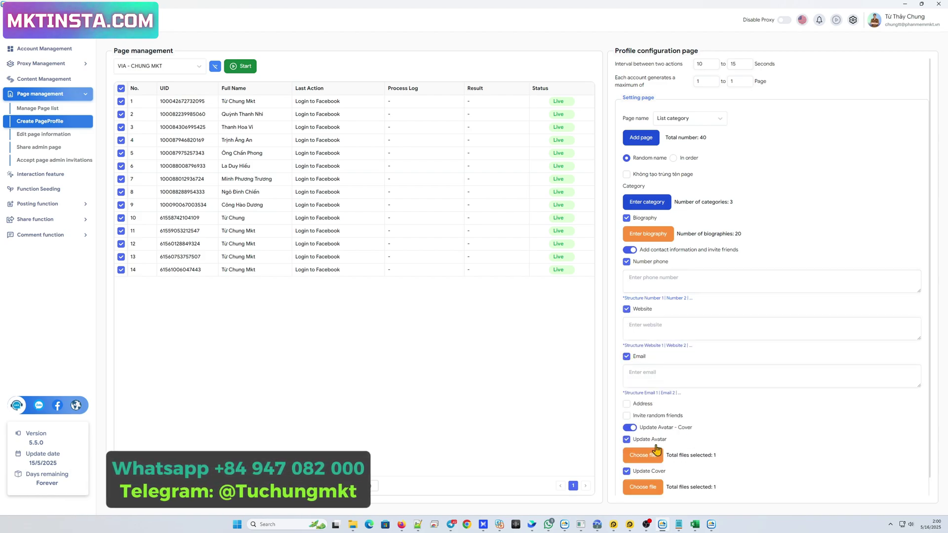
pyautogui.click(678, 526)
pyautogui.click(642, 174)
pyautogui.moveTo(724, 178); pyautogui.dragTo(560, 131)
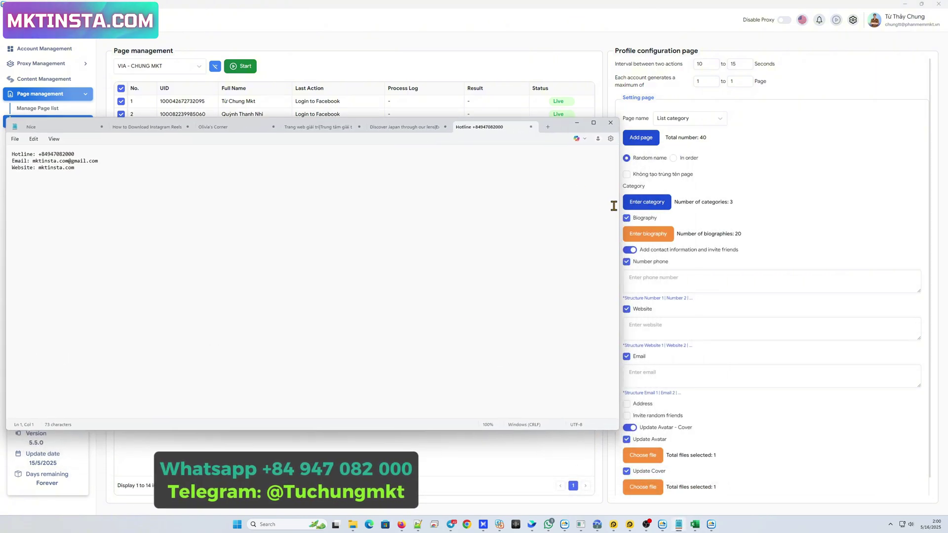
pyautogui.moveTo(613, 206); pyautogui.dragTo(345, 190)
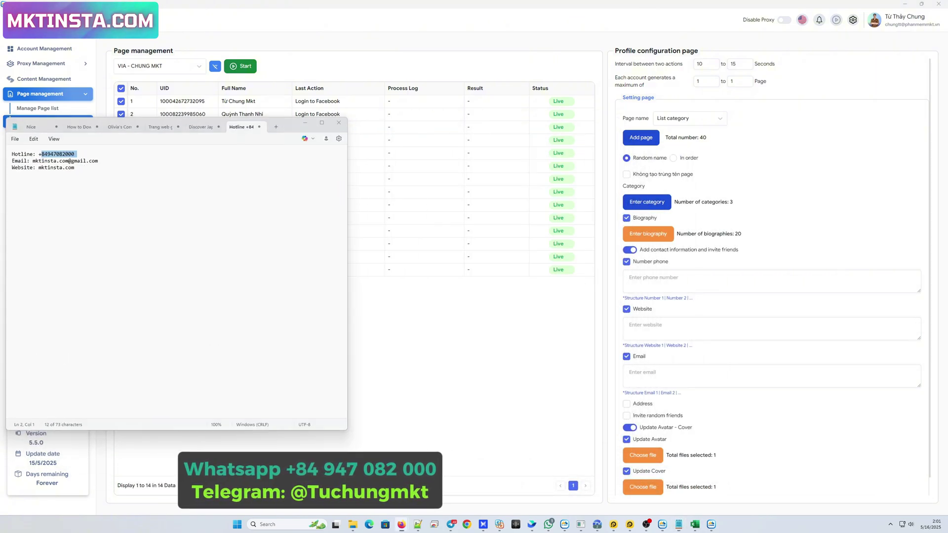
# Fill in the business phone number, website mktinsta.com and the contact e-mail
pyautogui.click(704, 287)
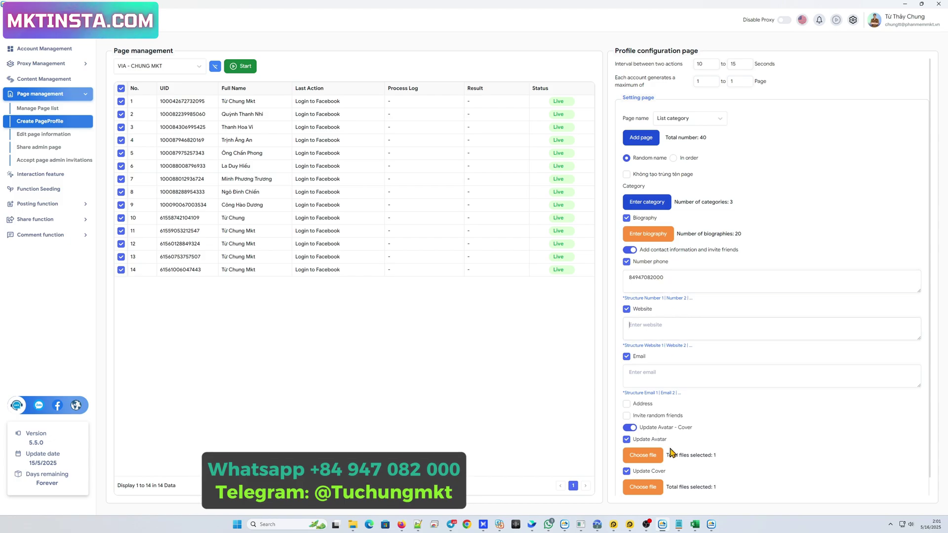
pyautogui.click(678, 525)
pyautogui.click(683, 330)
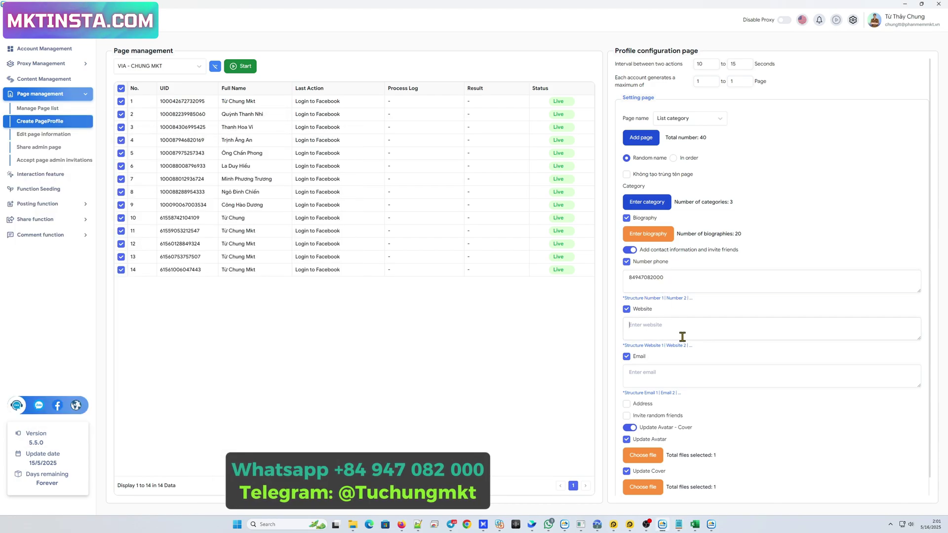
pyautogui.click(678, 524)
pyautogui.click(667, 375)
pyautogui.hotkey('ctrl', 'v')
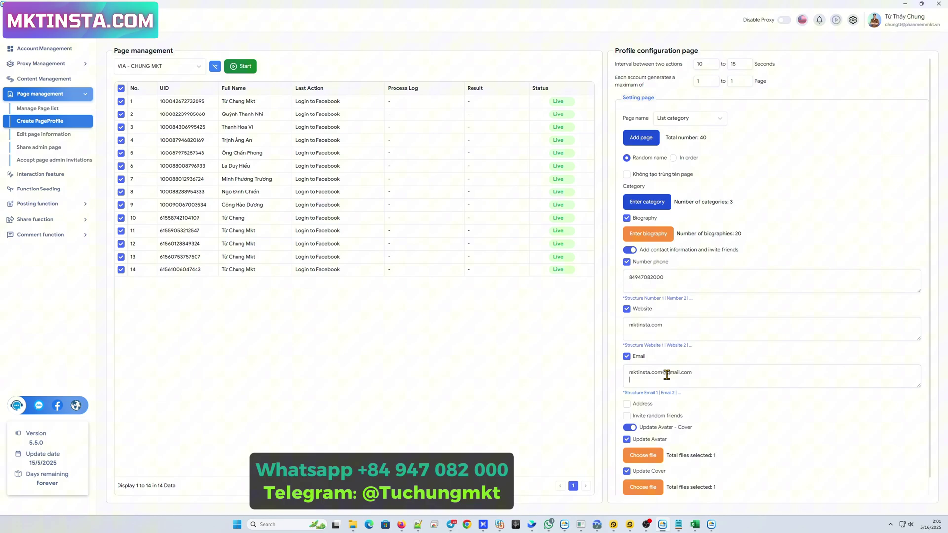
pyautogui.scroll(-1, 680, 439)
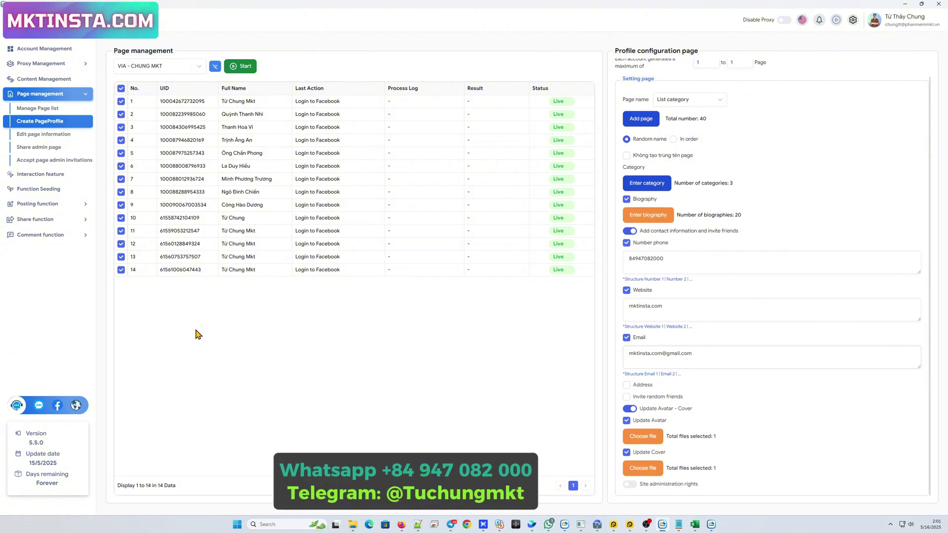
# Select all 37 images in the avatar folder as page avatars
pyautogui.click(648, 438)
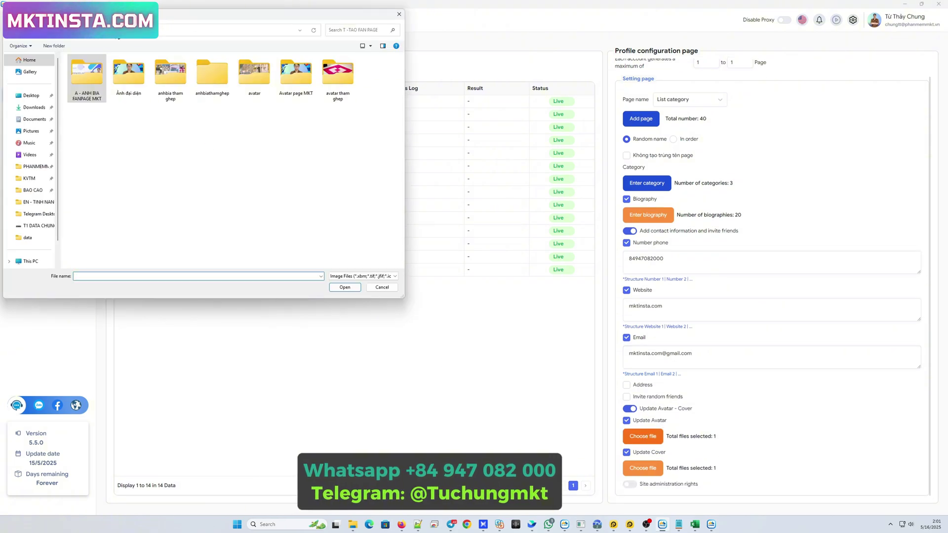
pyautogui.doubleClick(254, 74)
pyautogui.scroll(-1, 296, 197)
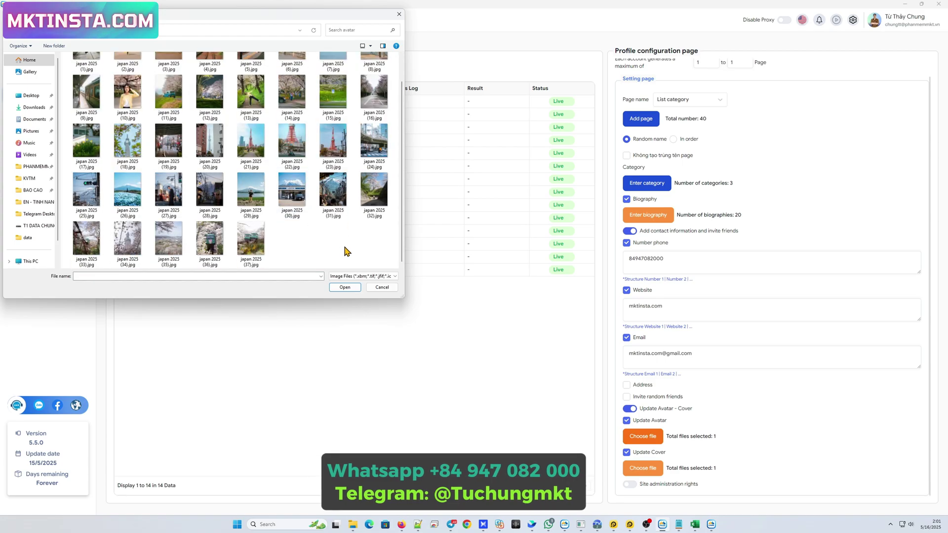
pyautogui.hotkey('ctrl', 'a')
pyautogui.click(344, 287)
# Choose the single cover image from the VIA FANPAGE MKT > 2000 folder
pyautogui.click(643, 468)
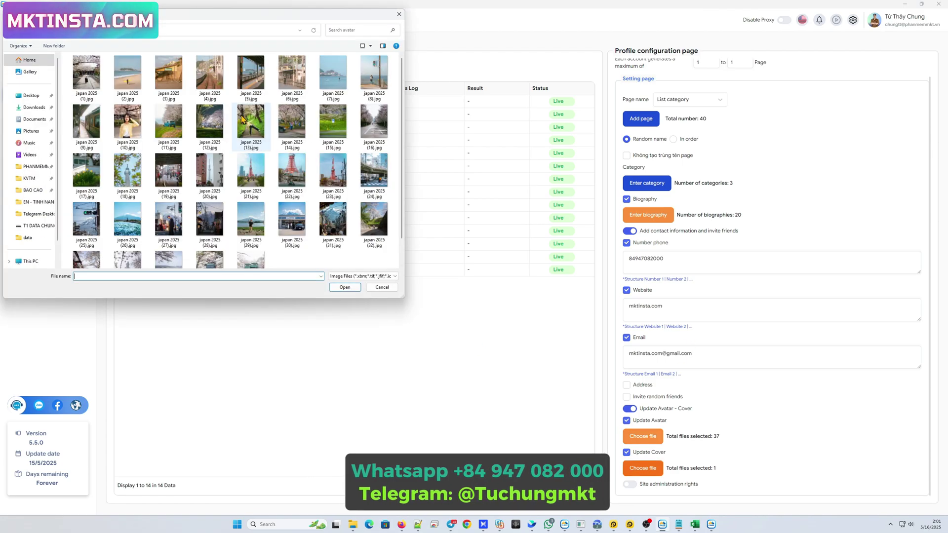
pyautogui.hotkey('alt', 'Up')
pyautogui.doubleClick(87, 74)
pyautogui.doubleClick(87, 74)
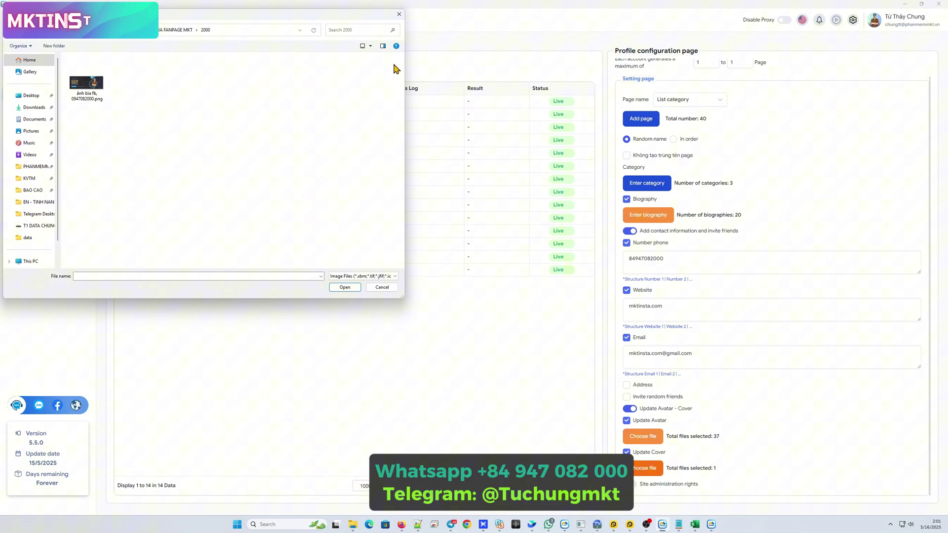
pyautogui.hotkey('ctrl', 'a')
pyautogui.click(344, 287)
pyautogui.scroll(1, 667, 478)
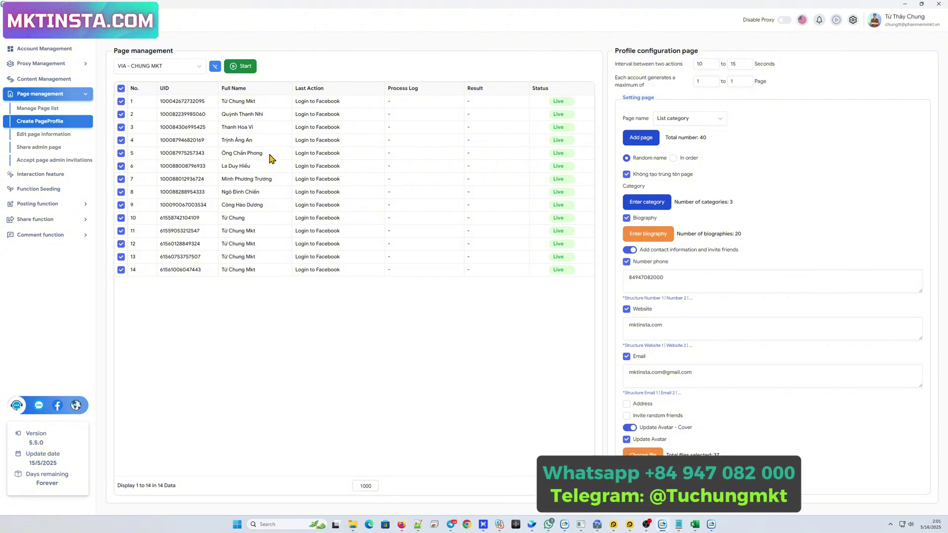
# Leave the program settings unchanged and set one page per account with a 10–20 second interval
pyautogui.click(854, 21)
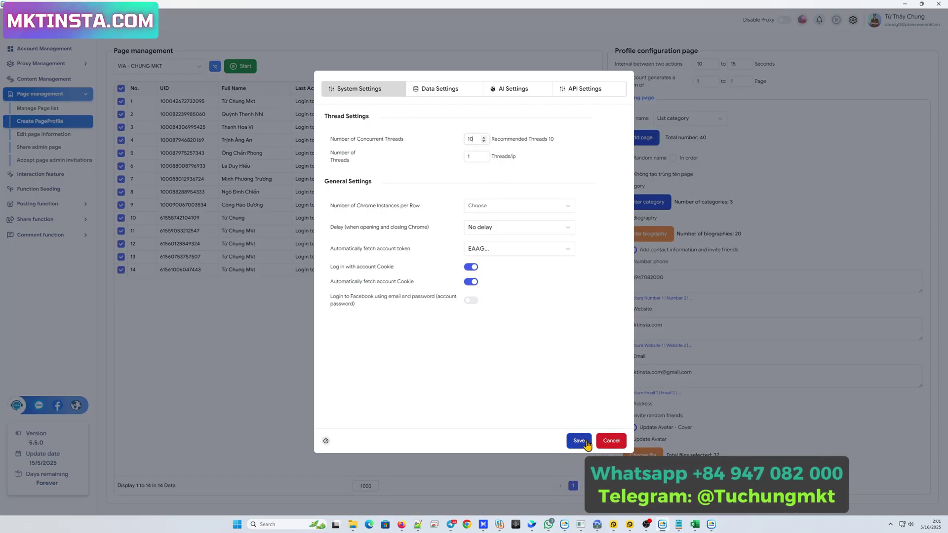
pyautogui.click(611, 441)
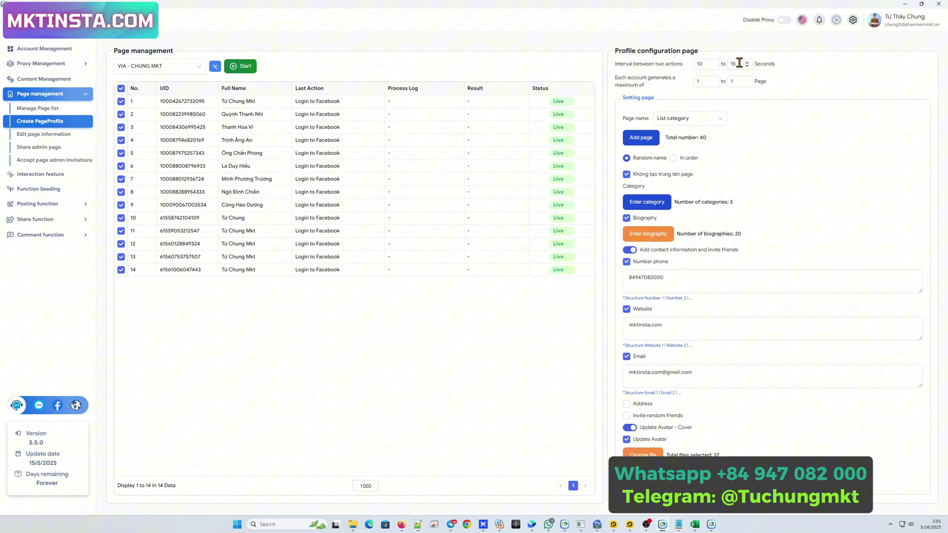
pyautogui.click(732, 81)
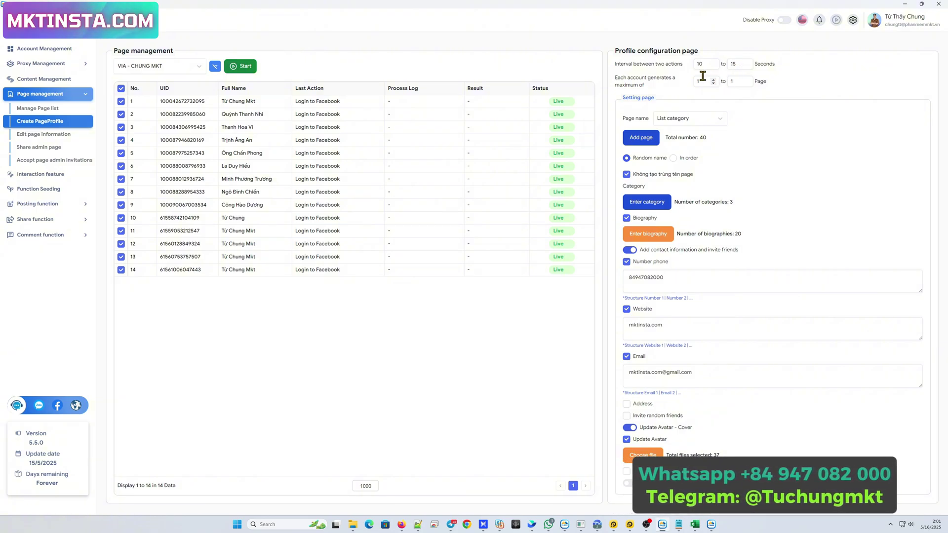
pyautogui.write('1')
pyautogui.hotkey('shift', 'Tab')
pyautogui.write('20')
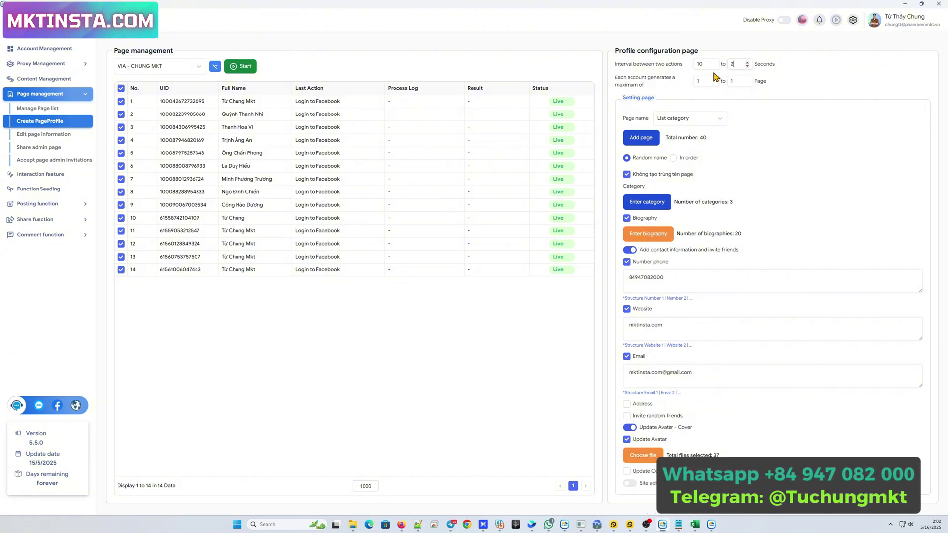
# Start page creation for the 14 accounts and watch the Process Log and Result columns fill
pyautogui.click(245, 67)
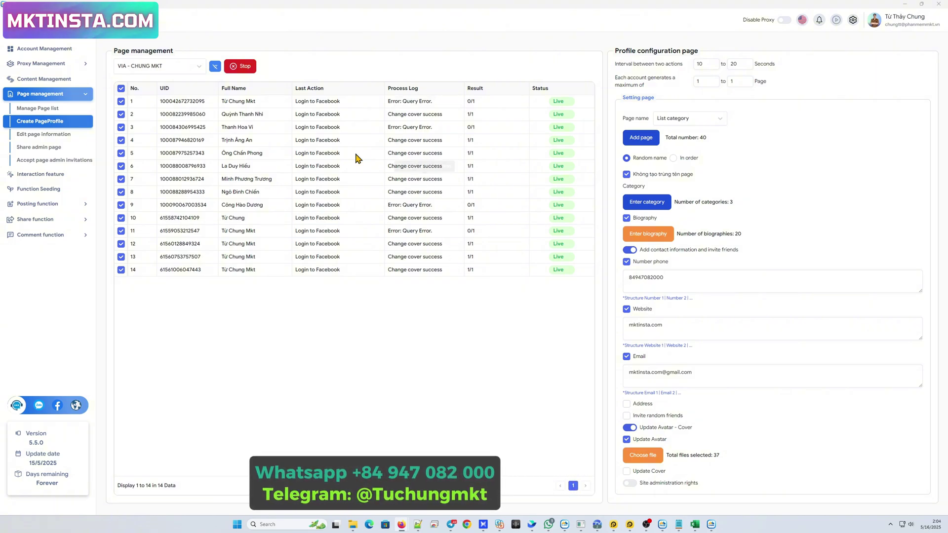
# Log VIA - CHUNG MKT accounts 6, 7 and 8 into Facebook in separate browser windows
pyautogui.click(49, 48)
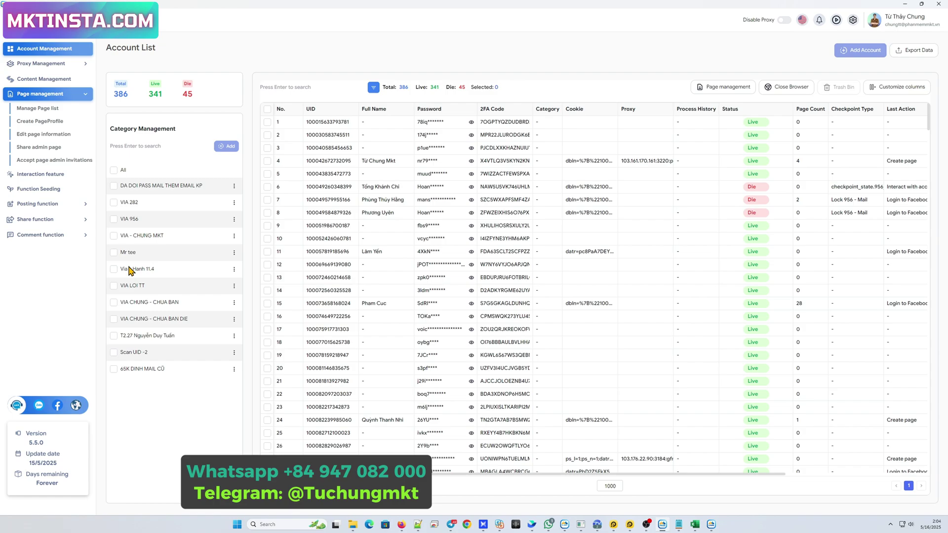
pyautogui.click(113, 236)
pyautogui.click(267, 186)
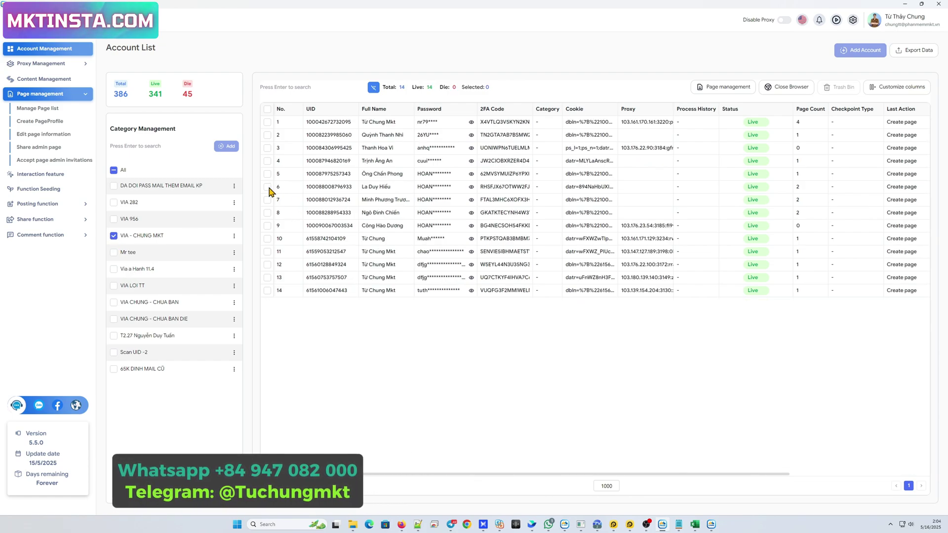
pyautogui.click(268, 199)
pyautogui.click(268, 212)
pyautogui.rightClick(328, 194)
pyautogui.moveTo(395, 239)
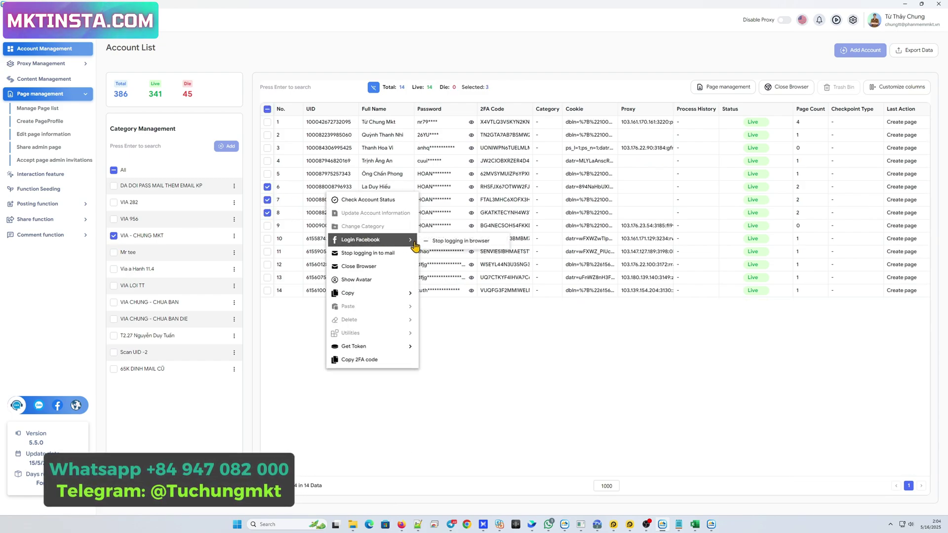
pyautogui.click(441, 241)
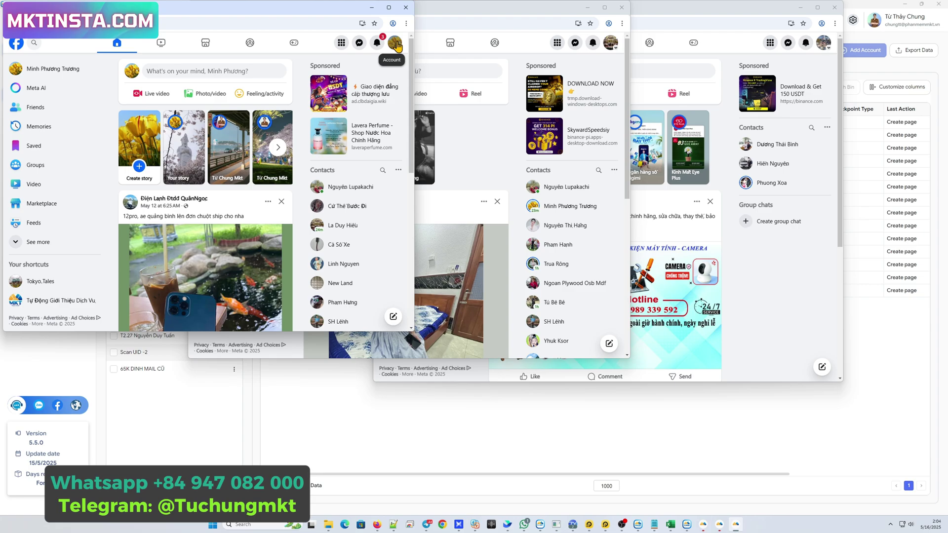
# Switch the three windows to Tokyo.Tales, The British Belle and Sophie's Secrets
pyautogui.click(395, 43)
pyautogui.click(316, 93)
pyautogui.click(611, 42)
pyautogui.click(559, 94)
pyautogui.click(824, 42)
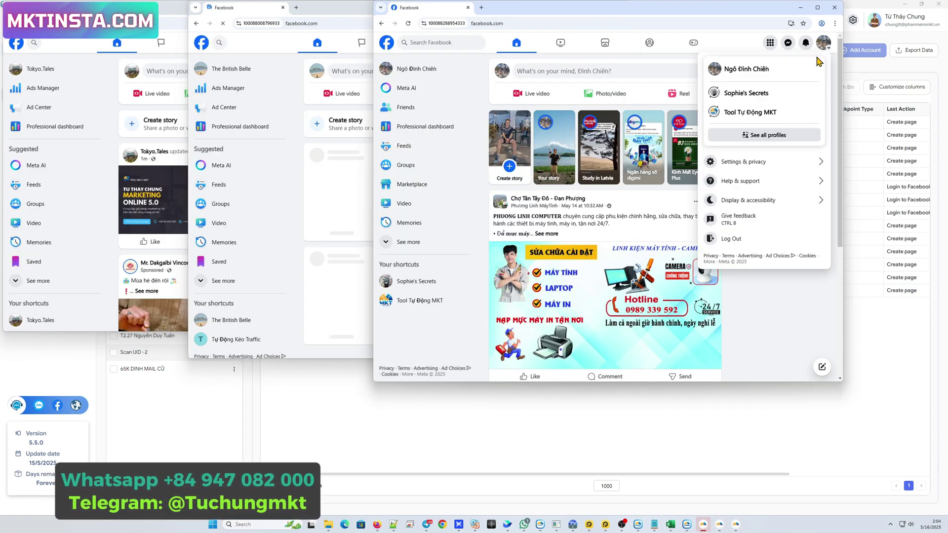
pyautogui.click(746, 94)
# Open the Tokyo.Tales Page profile
pyautogui.click(396, 43)
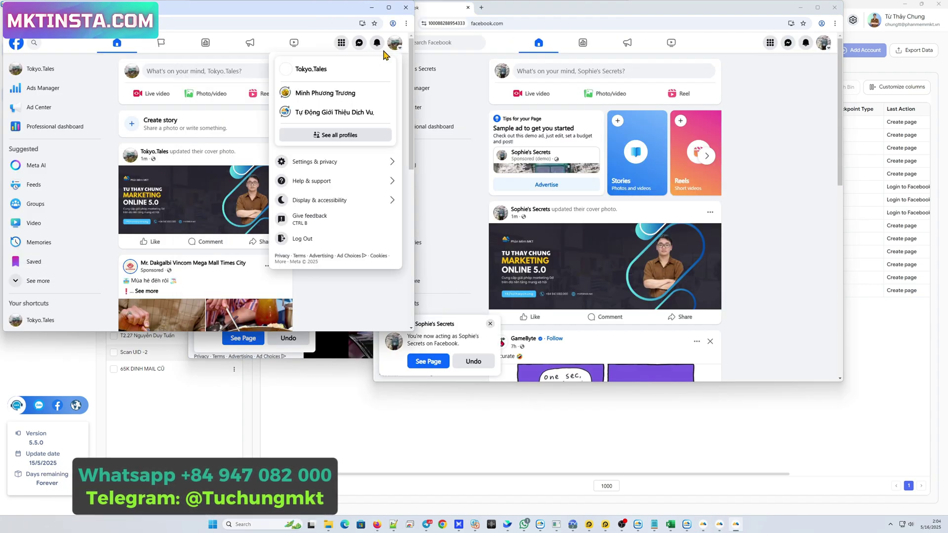
pyautogui.click(386, 69)
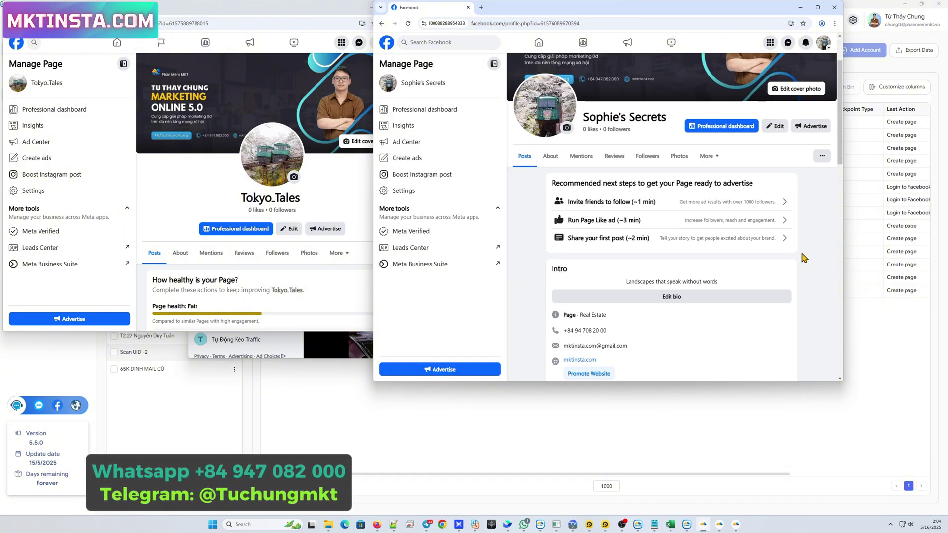
pyautogui.scroll(-4, 804, 258)
# Act as The British Belle Page and review its intro, cover and profile photos
pyautogui.click(611, 42)
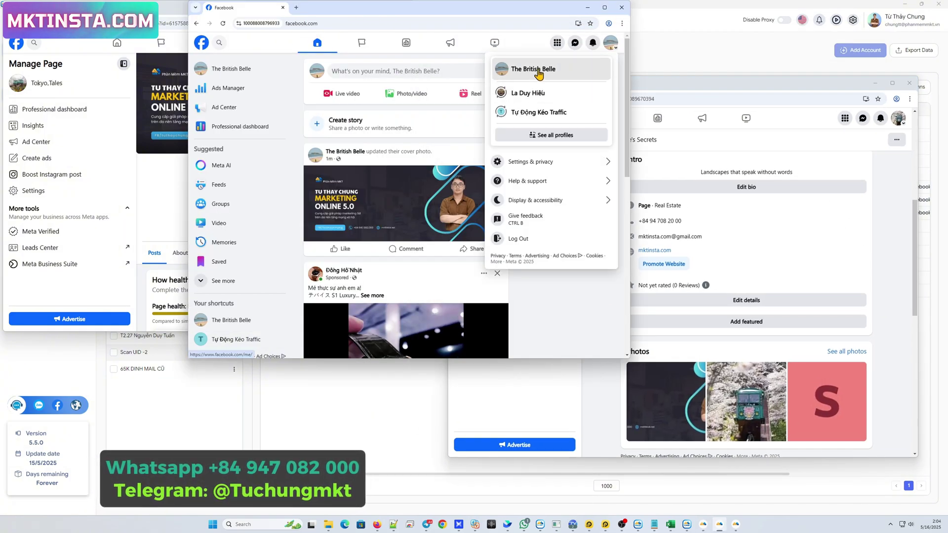
pyautogui.click(539, 74)
pyautogui.scroll(-5, 536, 229)
pyautogui.scroll(2, 494, 222)
pyautogui.moveTo(447, 175); pyautogui.dragTo(489, 173)
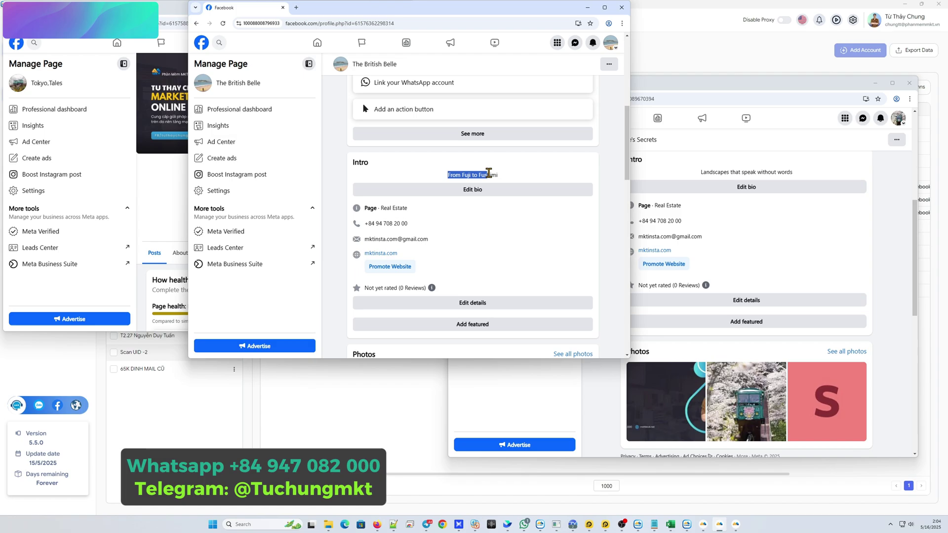
pyautogui.doubleClick(396, 223)
pyautogui.scroll(-6, 465, 238)
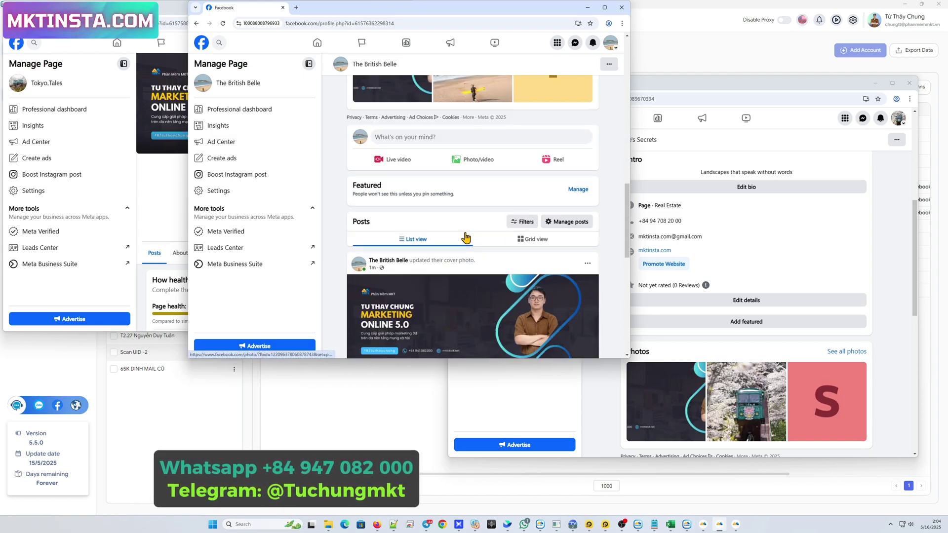
pyautogui.scroll(-7, 466, 238)
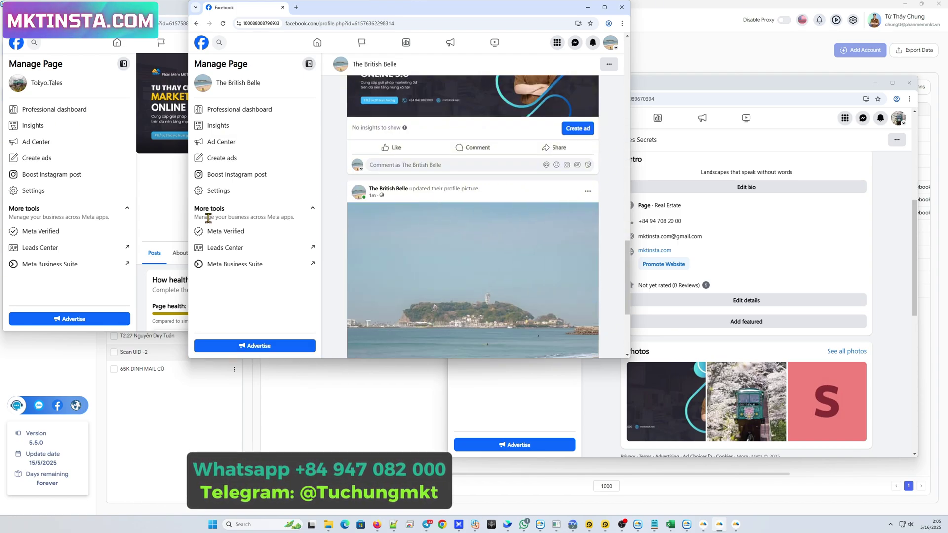
# Scroll through the Tokyo.Tales Page's intro and posts
pyautogui.click(162, 203)
pyautogui.scroll(-10, 198, 188)
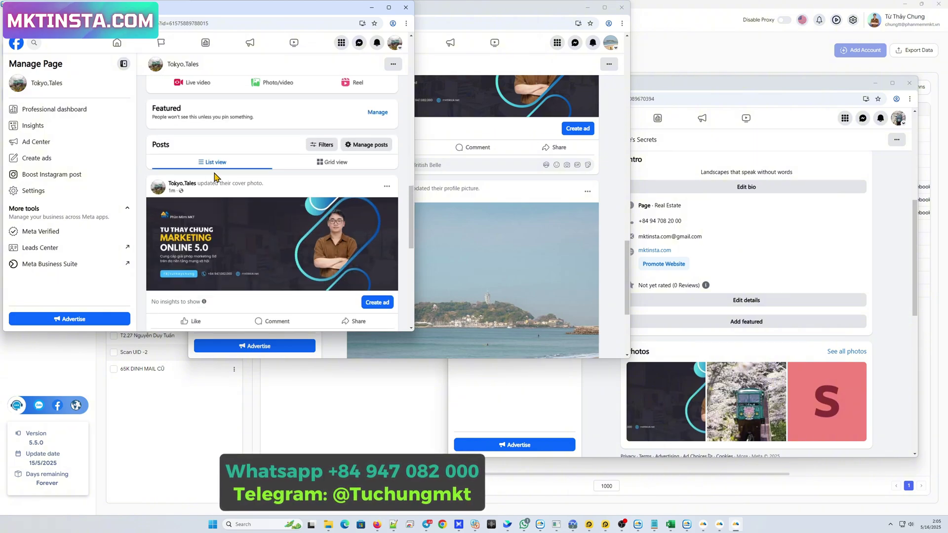
pyautogui.scroll(-7, 296, 212)
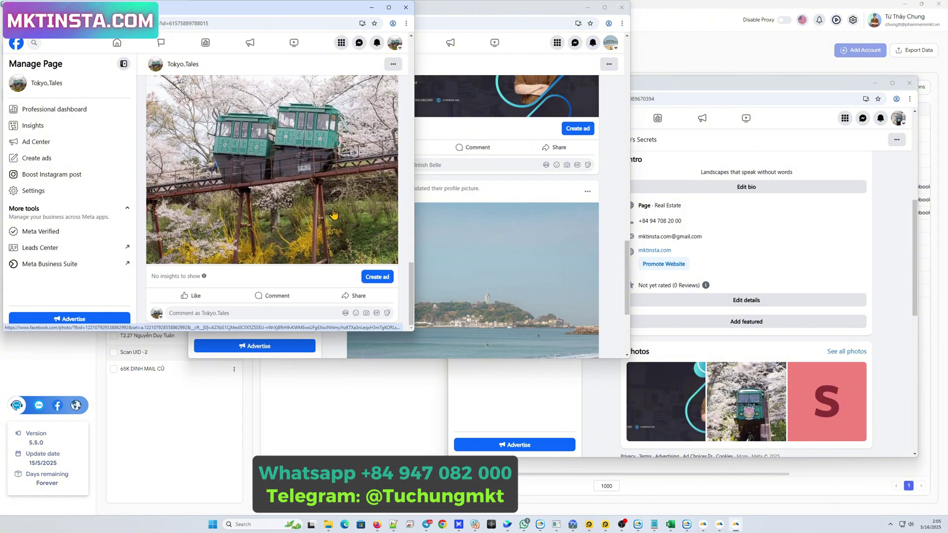
pyautogui.scroll(-4, 567, 258)
pyautogui.scroll(-10, 746, 257)
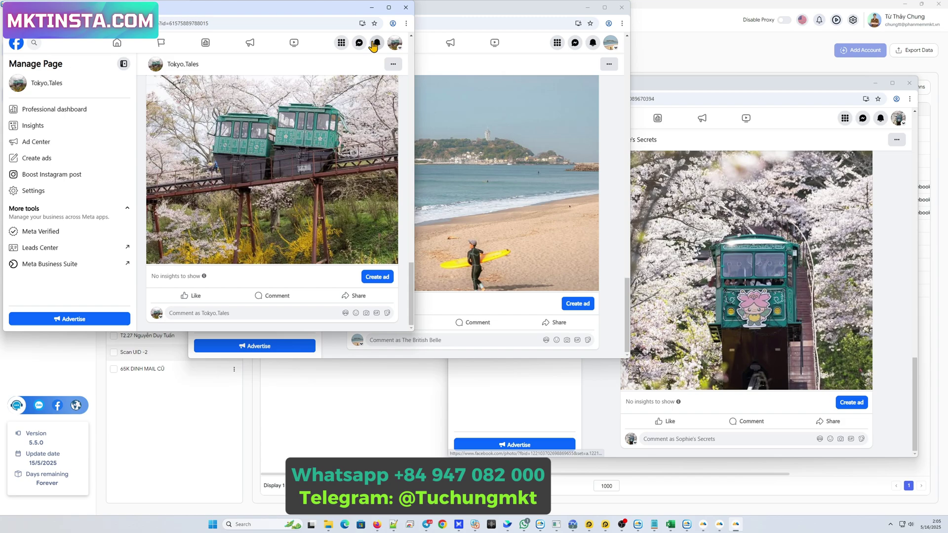
# Replace the old windows with three profiles acting as Nara Tranquility, Olivia's Corner and Bea's Boutique
pyautogui.click(406, 7)
pyautogui.click(622, 7)
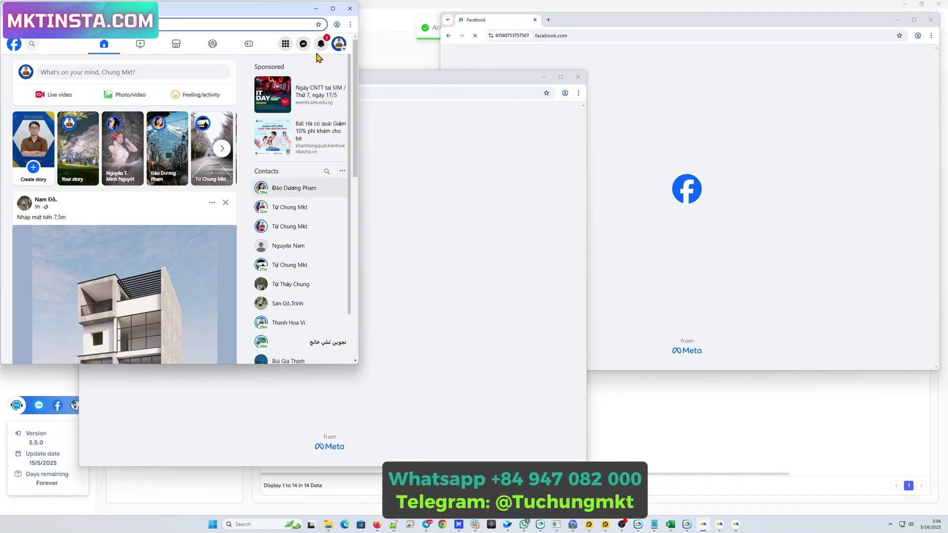
pyautogui.click(322, 43)
pyautogui.click(339, 43)
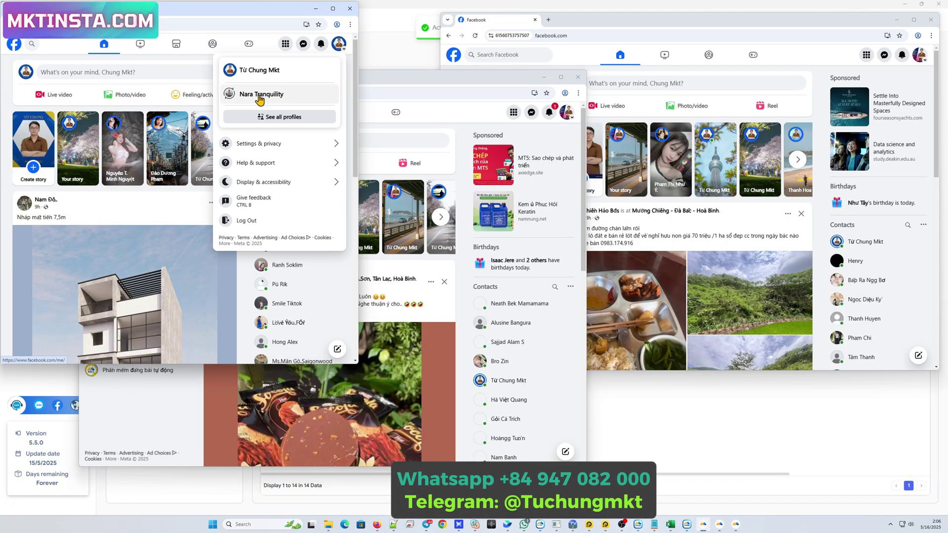
pyautogui.click(281, 94)
pyautogui.click(567, 113)
pyautogui.click(487, 162)
pyautogui.click(920, 55)
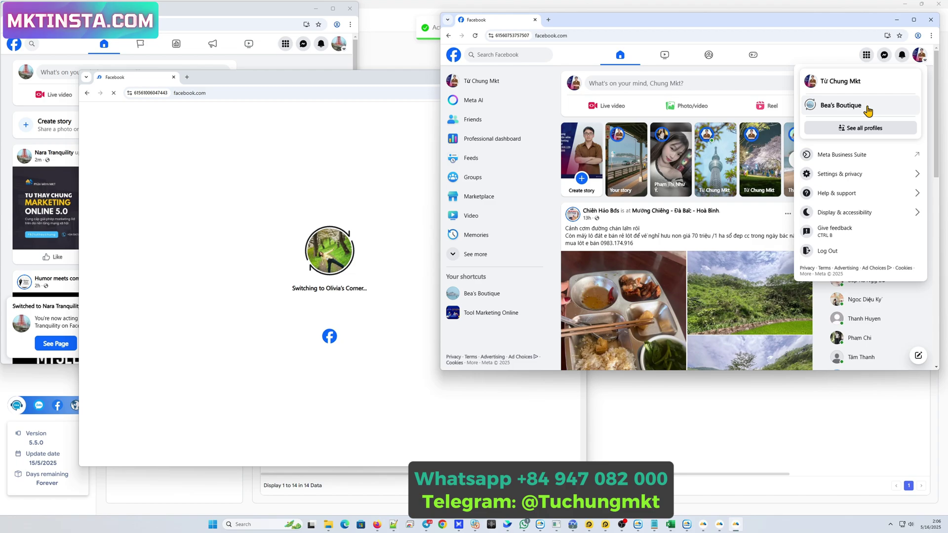
pyautogui.click(868, 109)
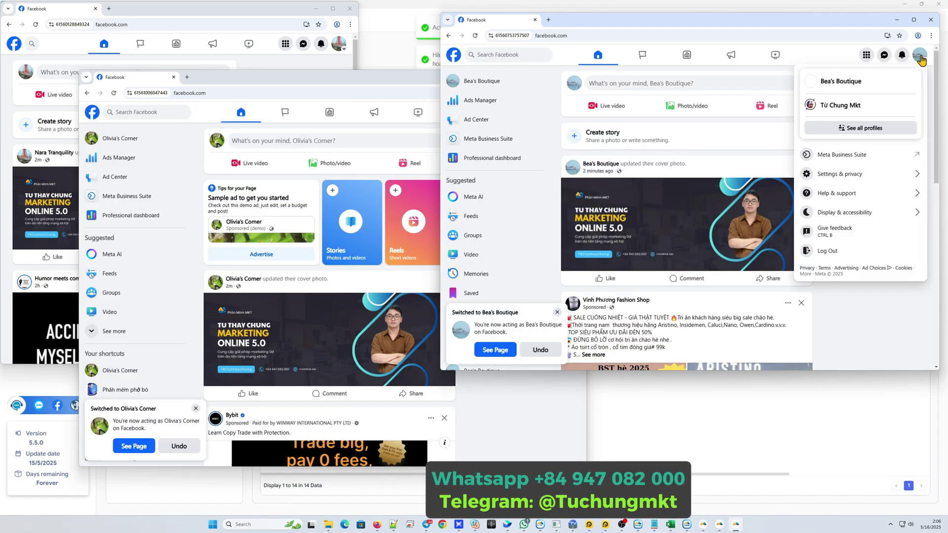
# Open the Olivia's Corner and Nara Tranquility Page profiles, then return to mktinsta.com
pyautogui.click(377, 92)
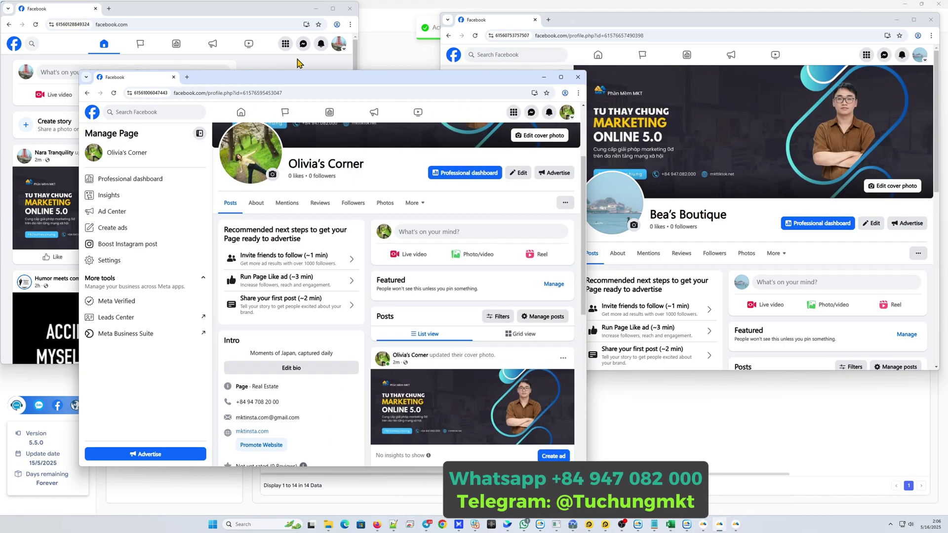
pyautogui.click(299, 63)
pyautogui.scroll(-3, 469, 316)
pyautogui.click(444, 316)
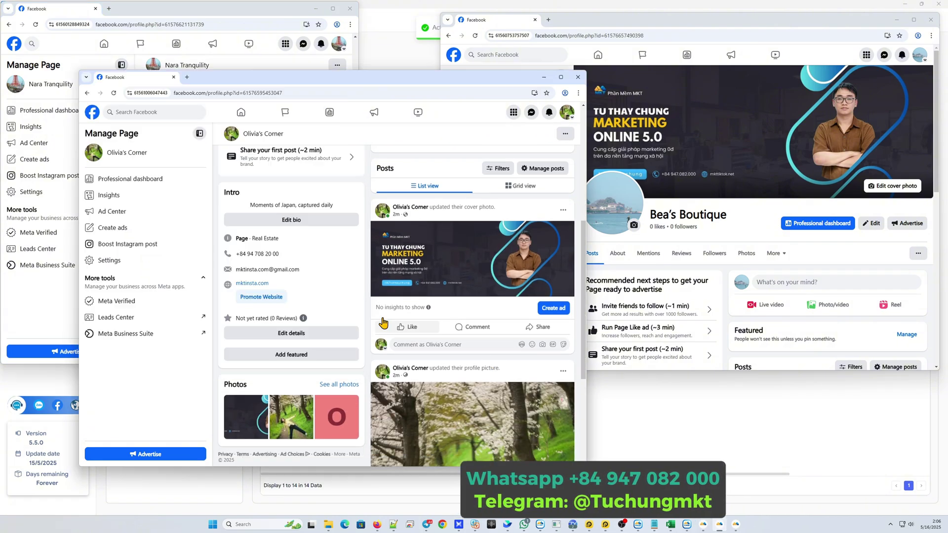
pyautogui.scroll(-4, 747, 298)
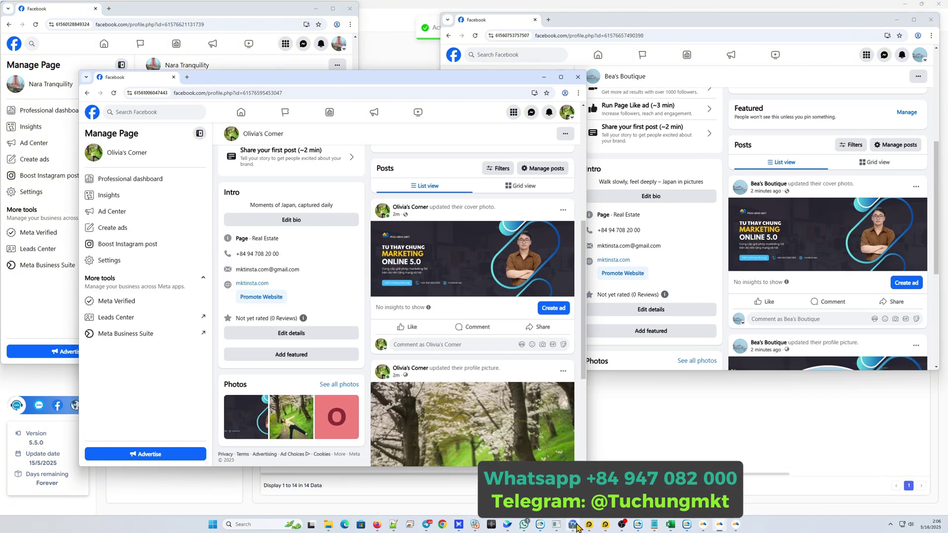
pyautogui.click(575, 525)
pyautogui.scroll(5, 695, 345)
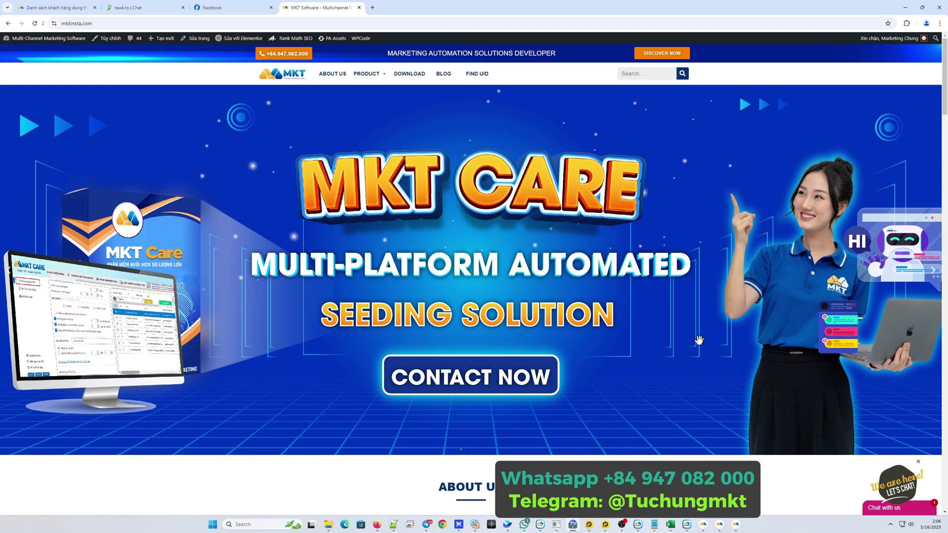
# Open the mktinsta.com Blog page from the site header and scroll down it
pyautogui.click(106, 22)
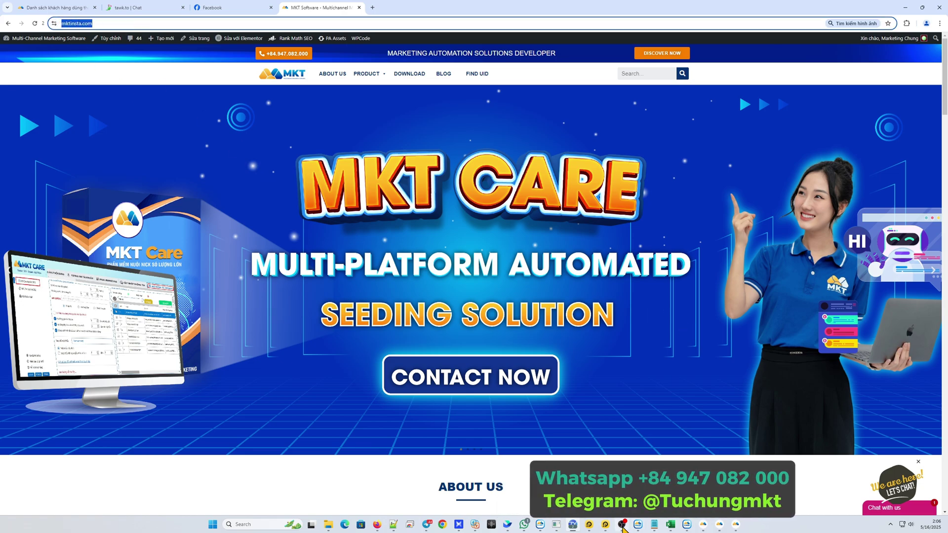
pyautogui.scroll(-3, 677, 297)
pyautogui.click(443, 74)
pyautogui.scroll(-4, 555, 278)
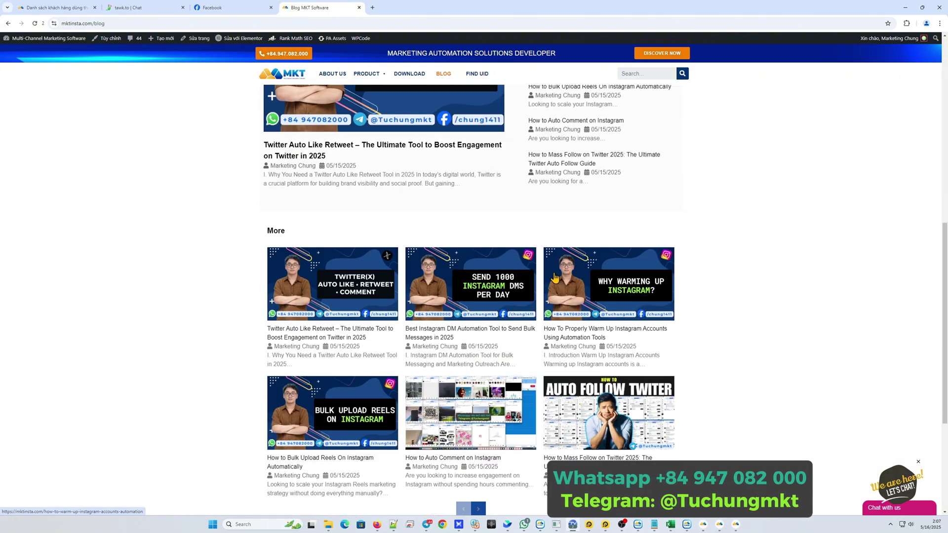
# Page forward and back through the More posts collection with its arrows
pyautogui.scroll(-2, 494, 232)
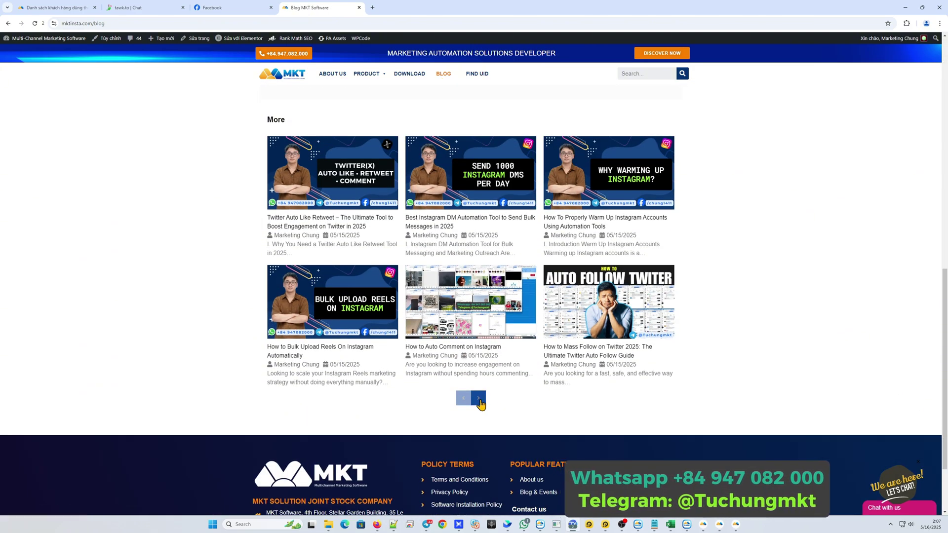
pyautogui.click(478, 399)
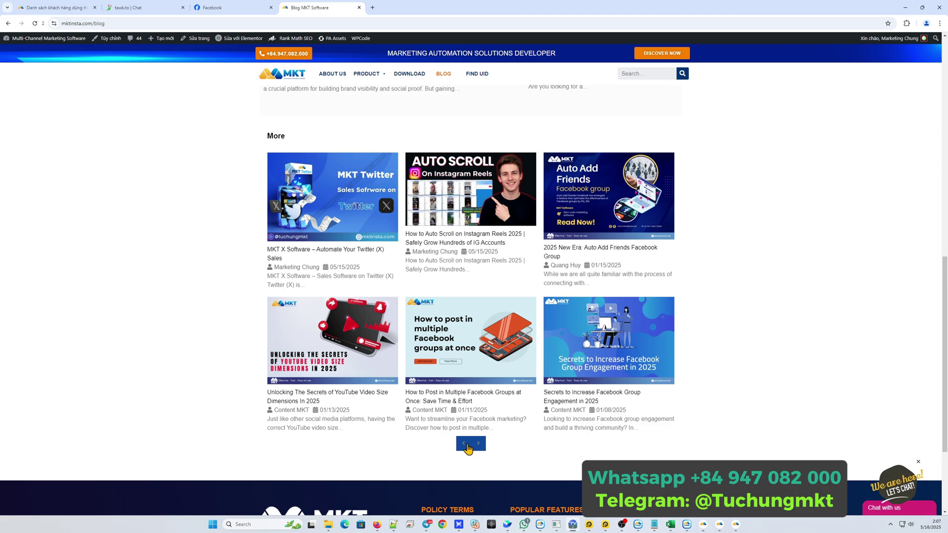
pyautogui.click(467, 446)
pyautogui.scroll(10, 558, 341)
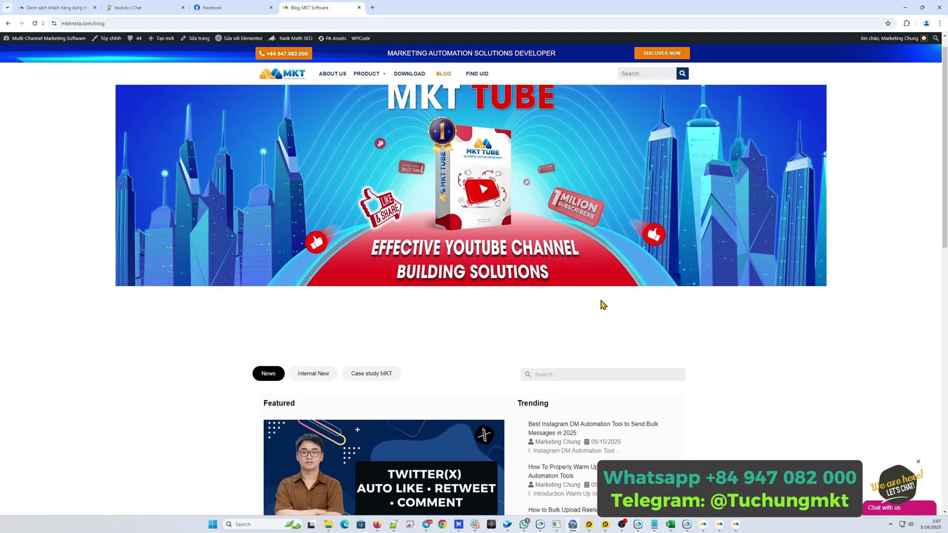
pyautogui.hotkey('alt', 'Tab')
# Open the Auto Tools Software channel and scroll back through its software update and rar download posts
pyautogui.click(53, 67)
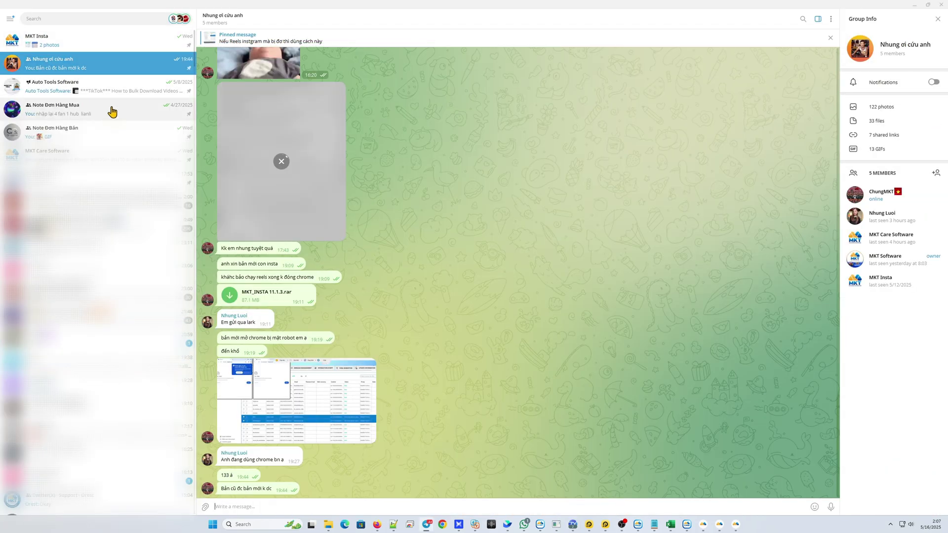
pyautogui.click(72, 90)
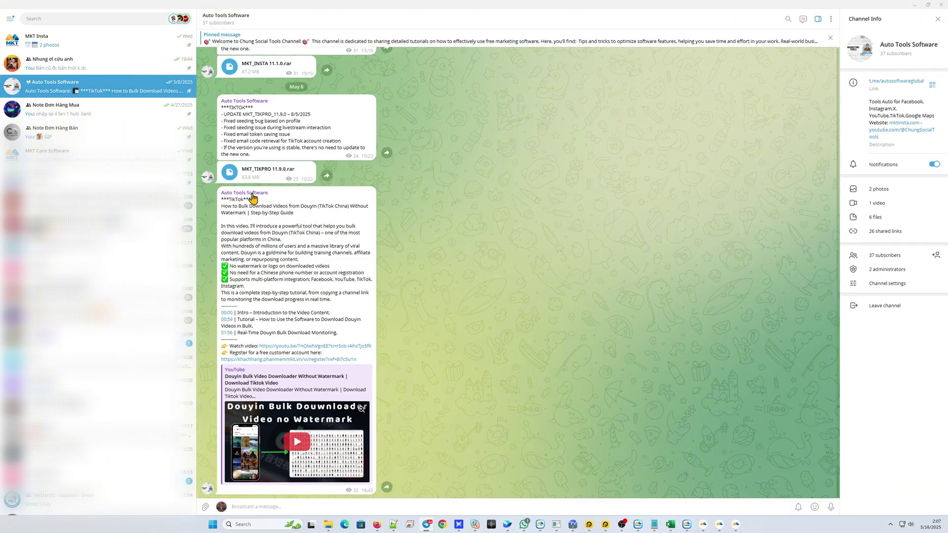
pyautogui.scroll(3, 349, 318)
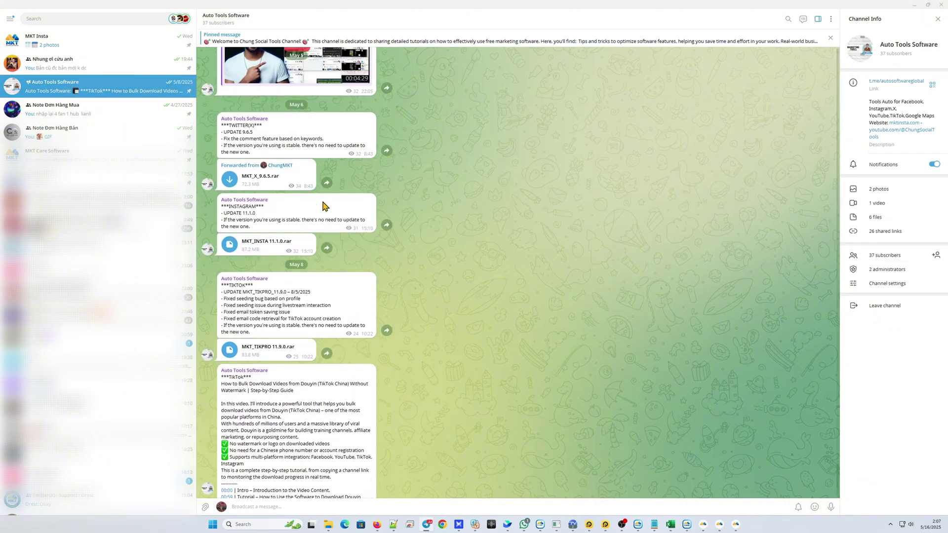